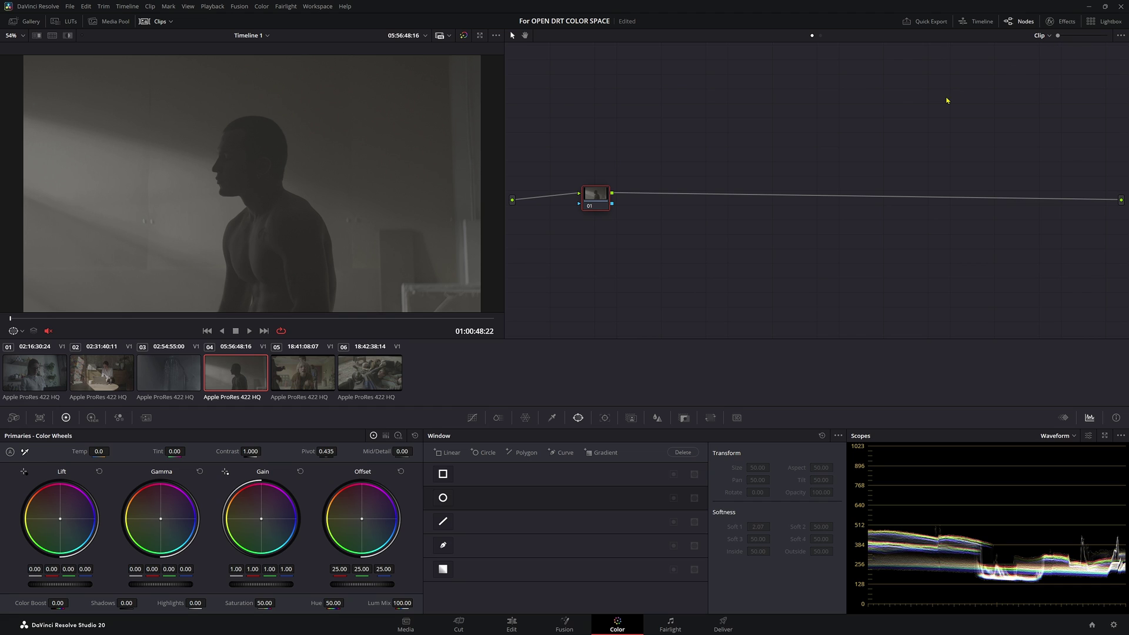
Apply a Color Space Transform effect to node 01.
click(1102, 22)
click(1103, 21)
click(1063, 24)
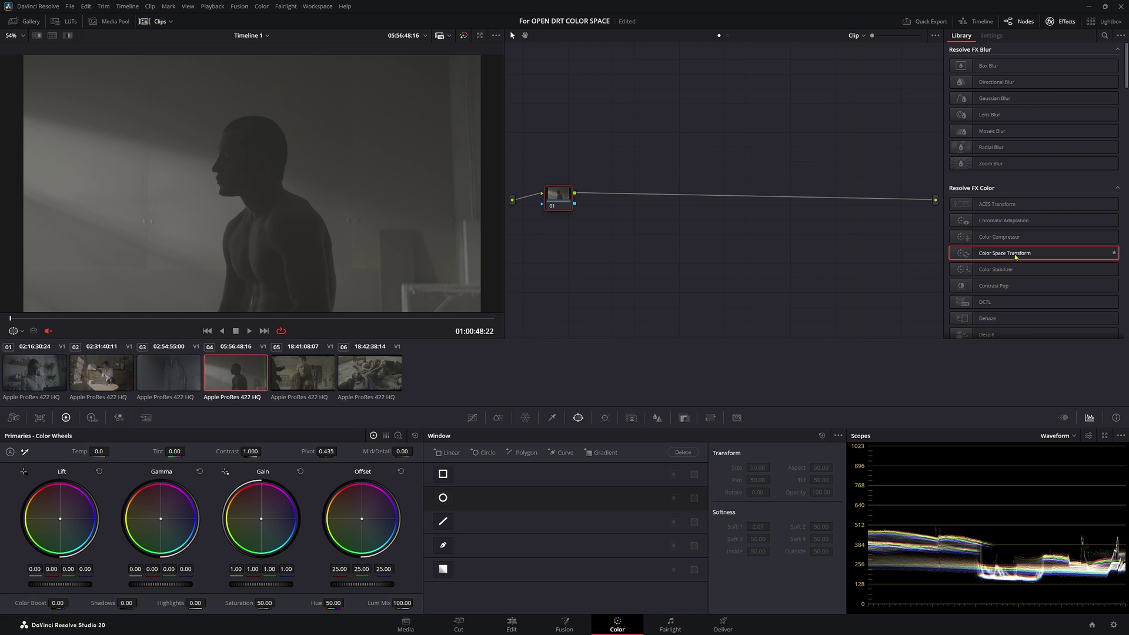
drag(1007, 253, 559, 194)
Set the CST input to REDWideGamutRGB color space with RED Log3G10 gamma.
click(1047, 76)
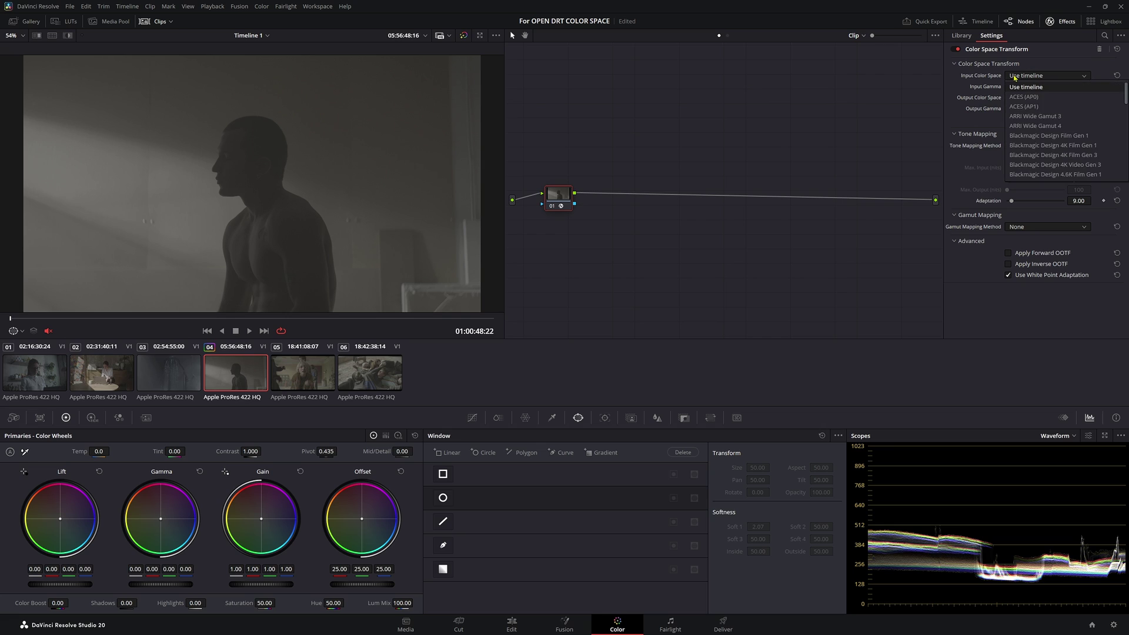
scroll(1069, 136, down, 5)
scroll(1069, 135, down, 2)
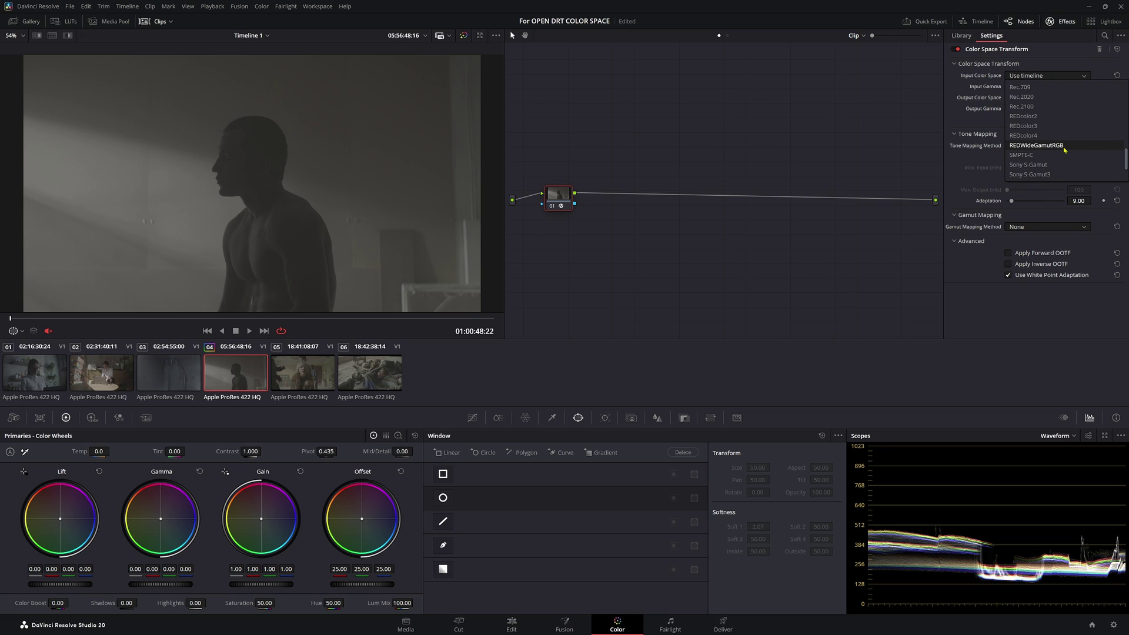
click(1064, 145)
click(1047, 86)
scroll(1044, 135, down, 10)
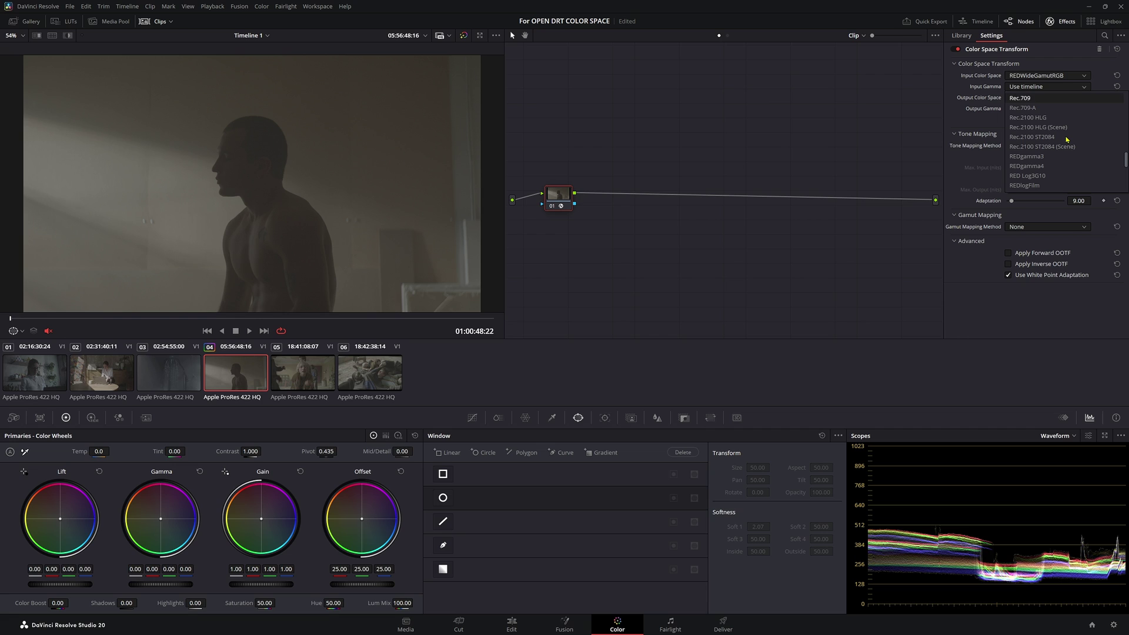
click(1049, 120)
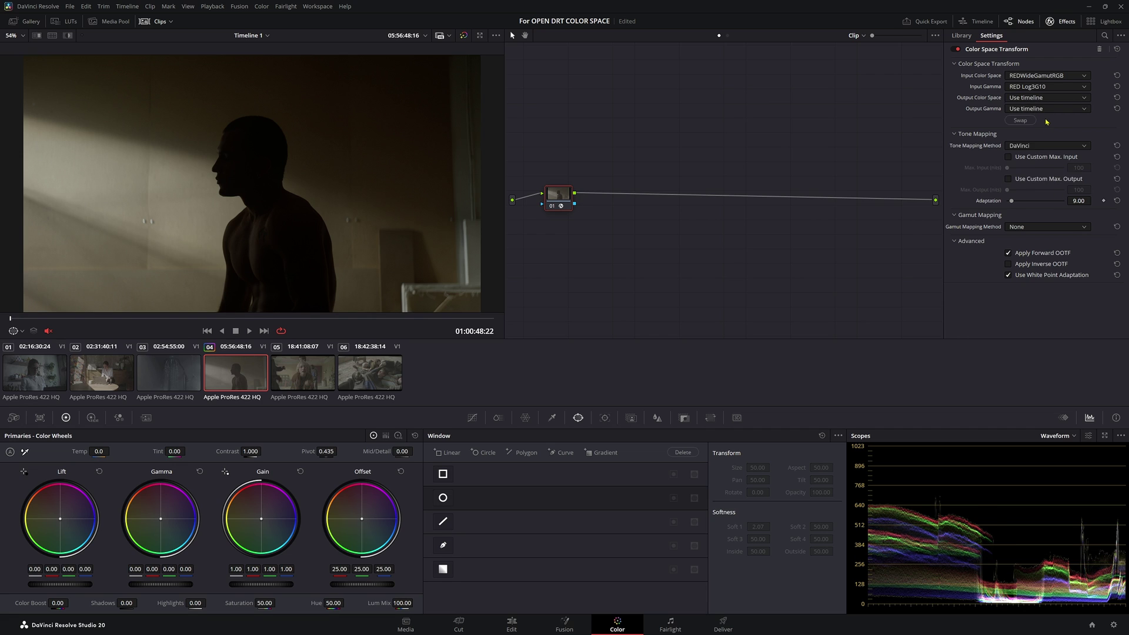
Set the CST output to DaVinci Wide Gamut / DaVinci Intermediate with tone mapping None.
click(1047, 98)
scroll(1046, 141, down, 5)
click(1046, 197)
click(1040, 109)
scroll(1042, 147, down, 5)
click(1037, 207)
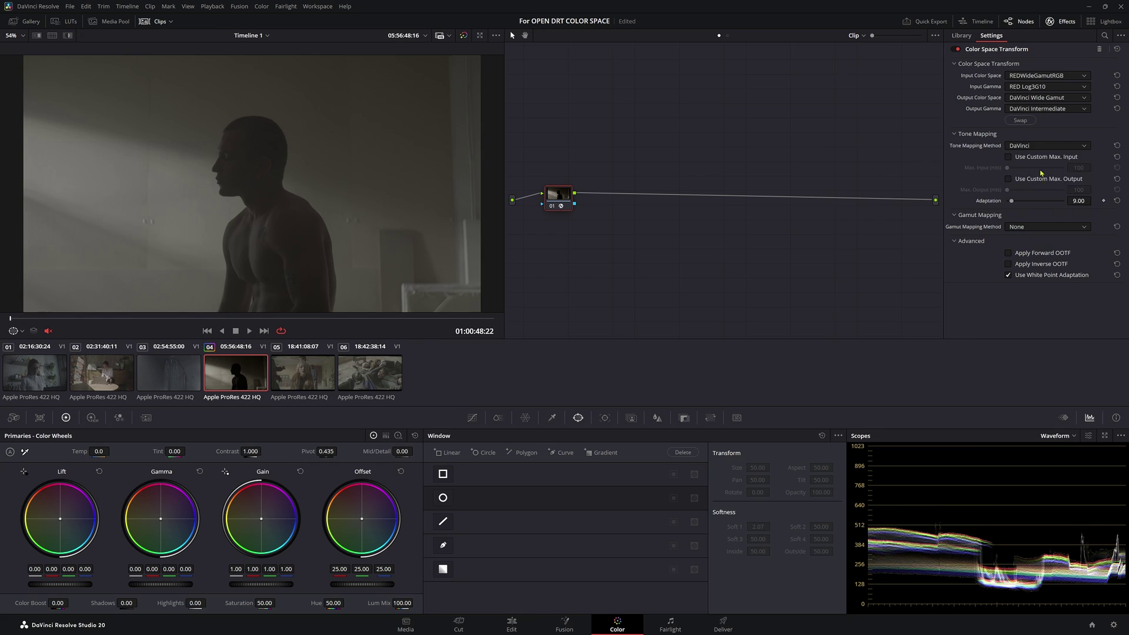
click(1047, 145)
click(1023, 154)
drag(556, 197, 561, 220)
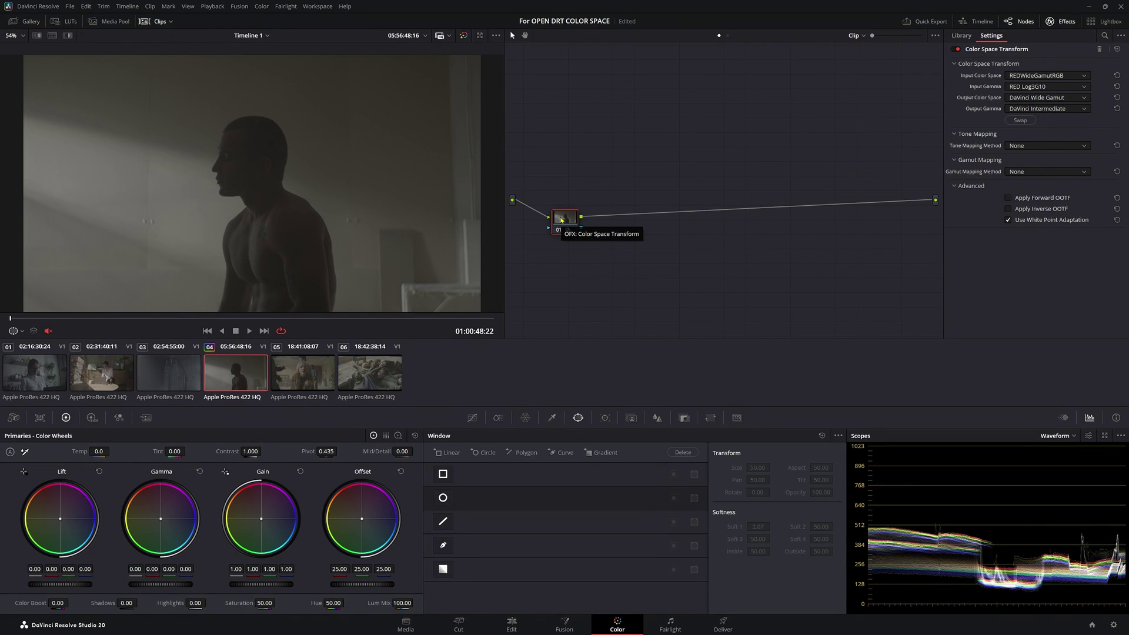
Add serial nodes 02 through 06 after the Color Space Transform node 01 with Alt+S.
drag(561, 219, 555, 197)
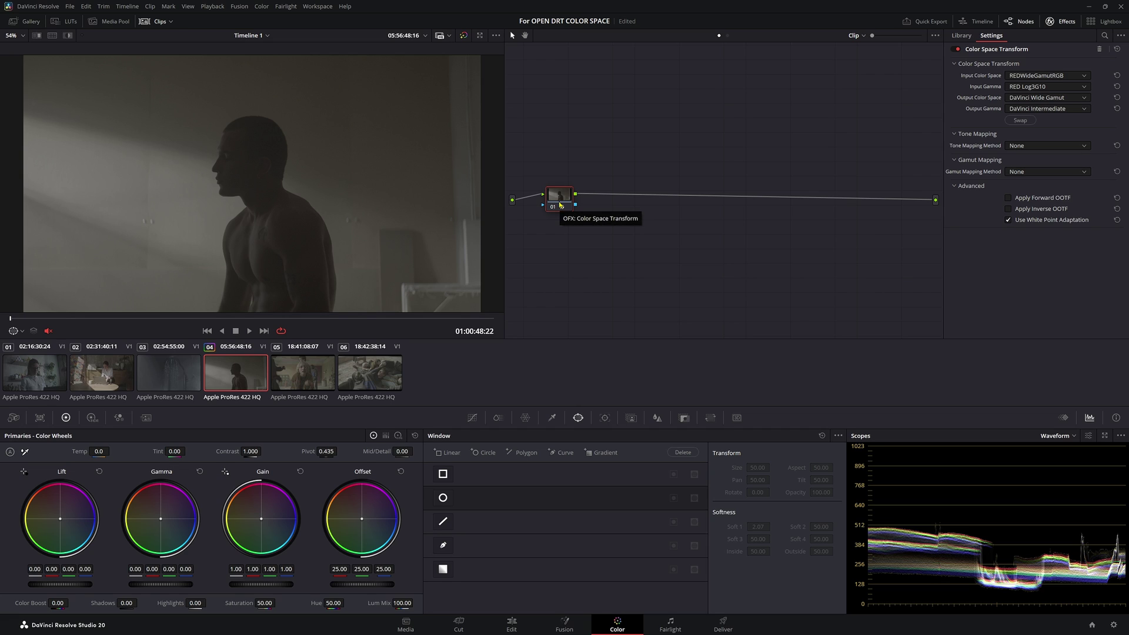
key(alt+s)
key(alt+s)
key(alt+s)
key(alt+s)
key(alt+s)
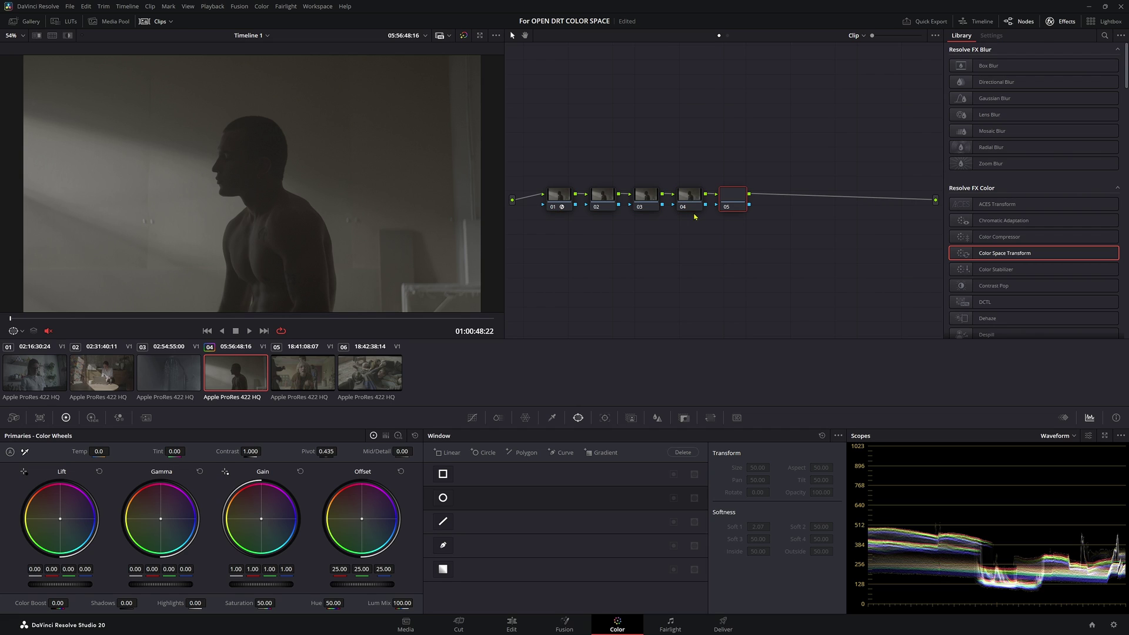
drag(771, 209, 907, 197)
Lay out the tree with nodes 02–05 lowered, node 01 raised and node 06 near the output.
drag(565, 200, 556, 205)
drag(917, 193, 868, 190)
drag(580, 167, 754, 229)
drag(738, 200, 777, 264)
drag(622, 195, 700, 269)
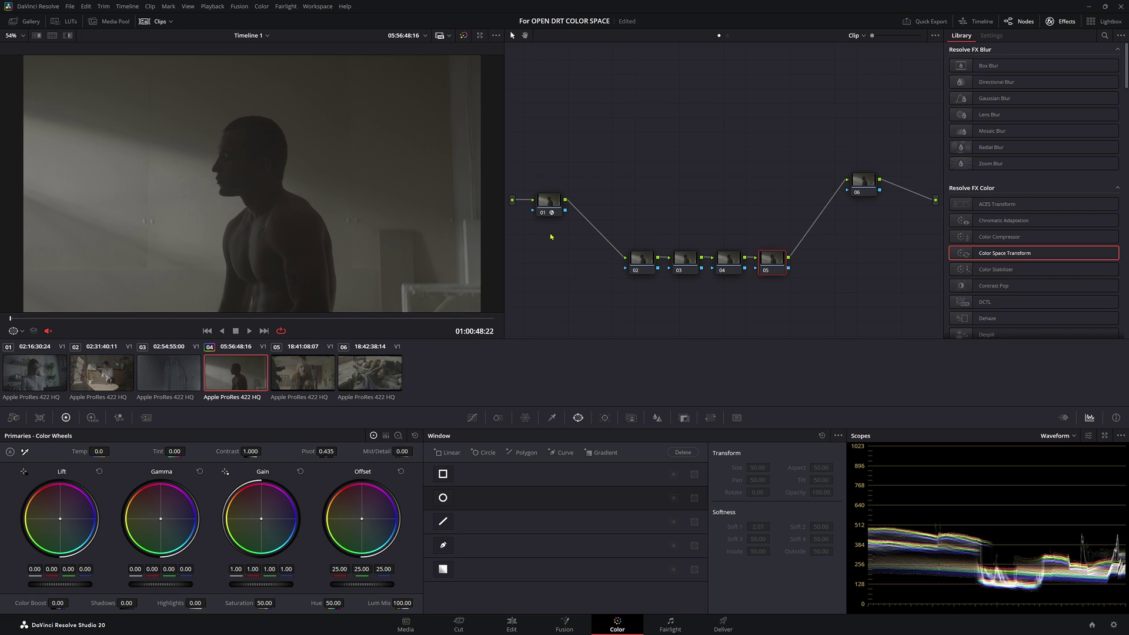
drag(551, 213, 561, 186)
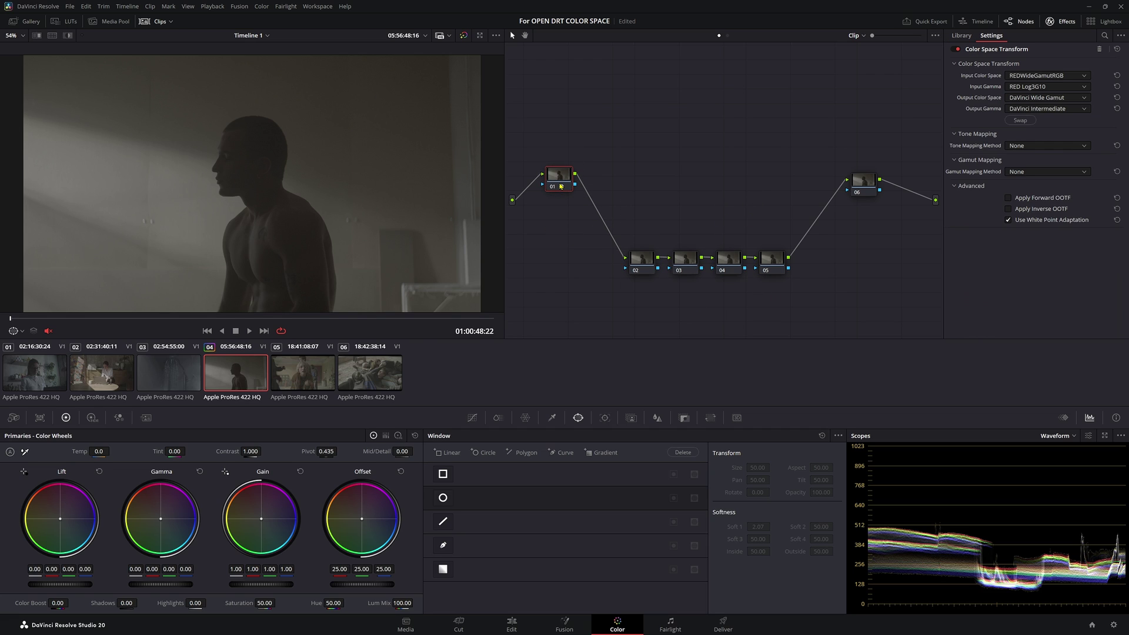
drag(868, 187, 868, 221)
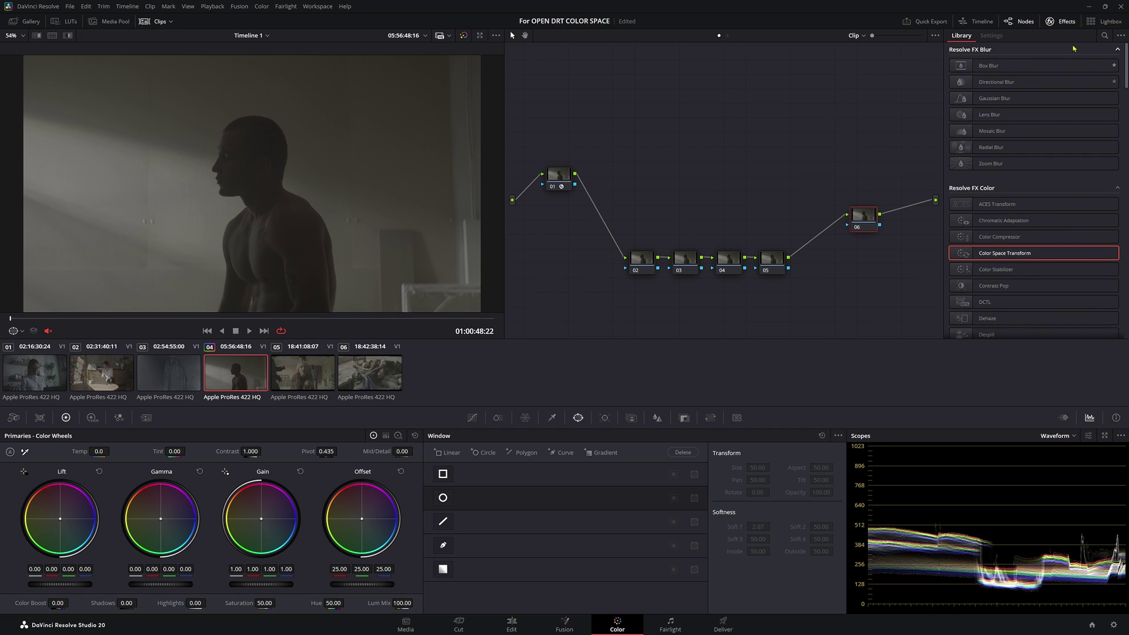
Apply the DCTL effect to node 06 and choose OpenDRT as its DCTL file.
click(1105, 35)
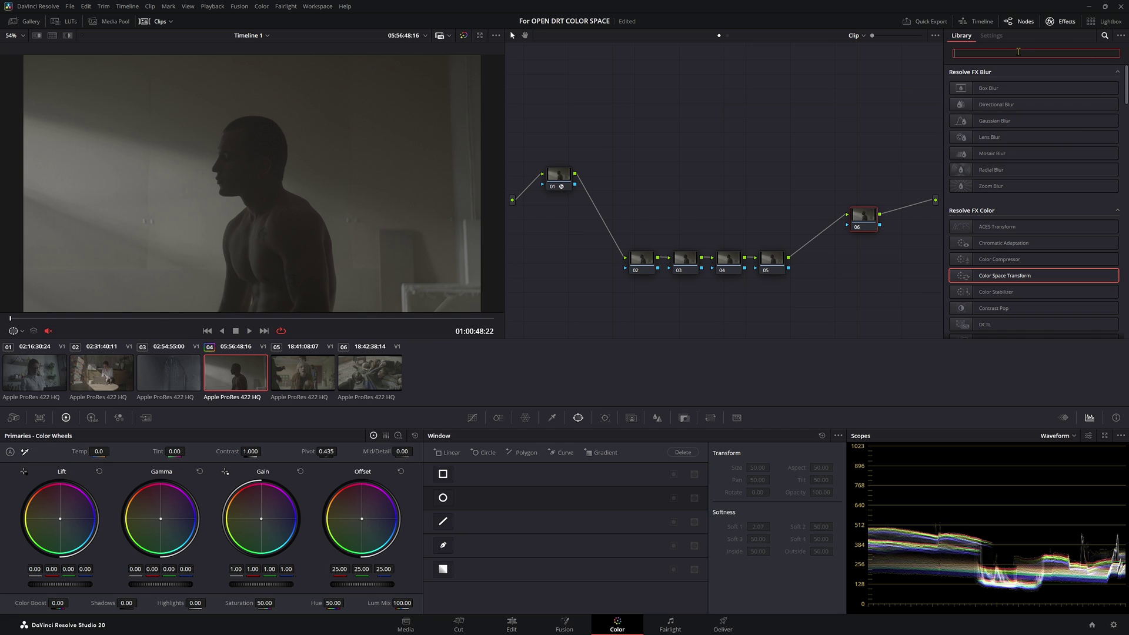
text(dct)
double_click(1026, 89)
click(1026, 87)
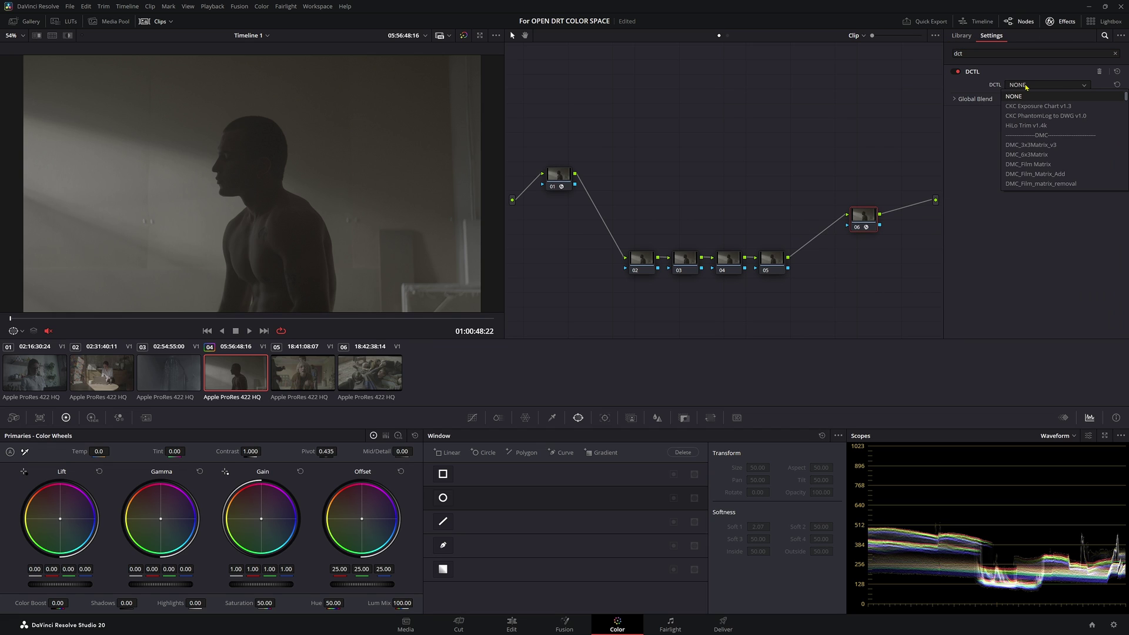
scroll(1023, 165, down, 3)
click(1012, 180)
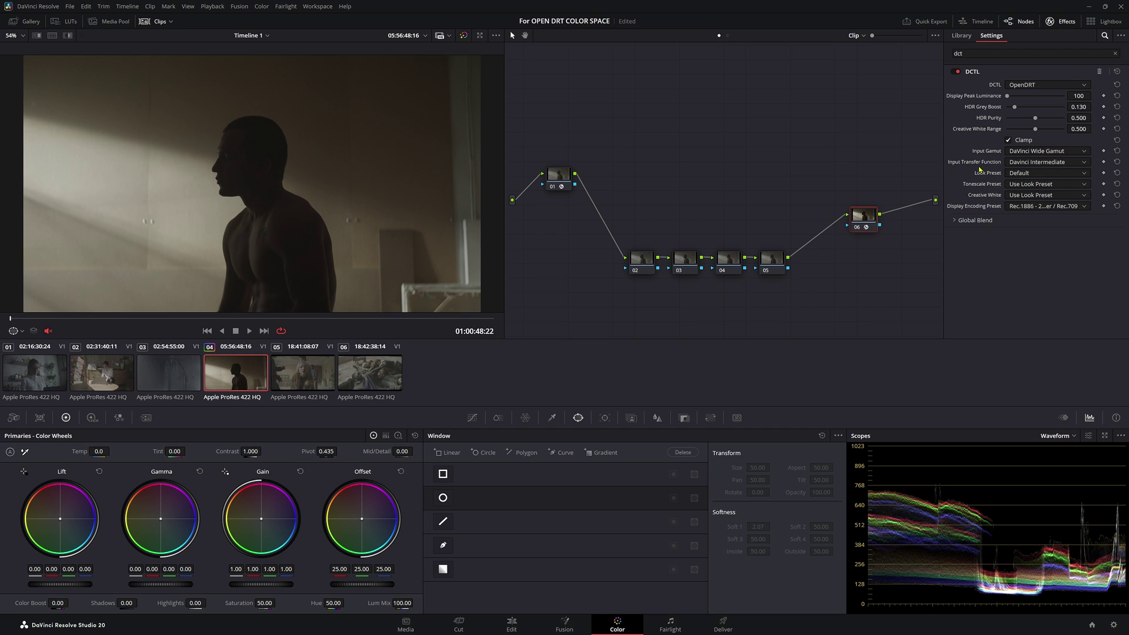
Review node 01's and node 06's settings, save the project, and nudge node 06 up.
click(562, 186)
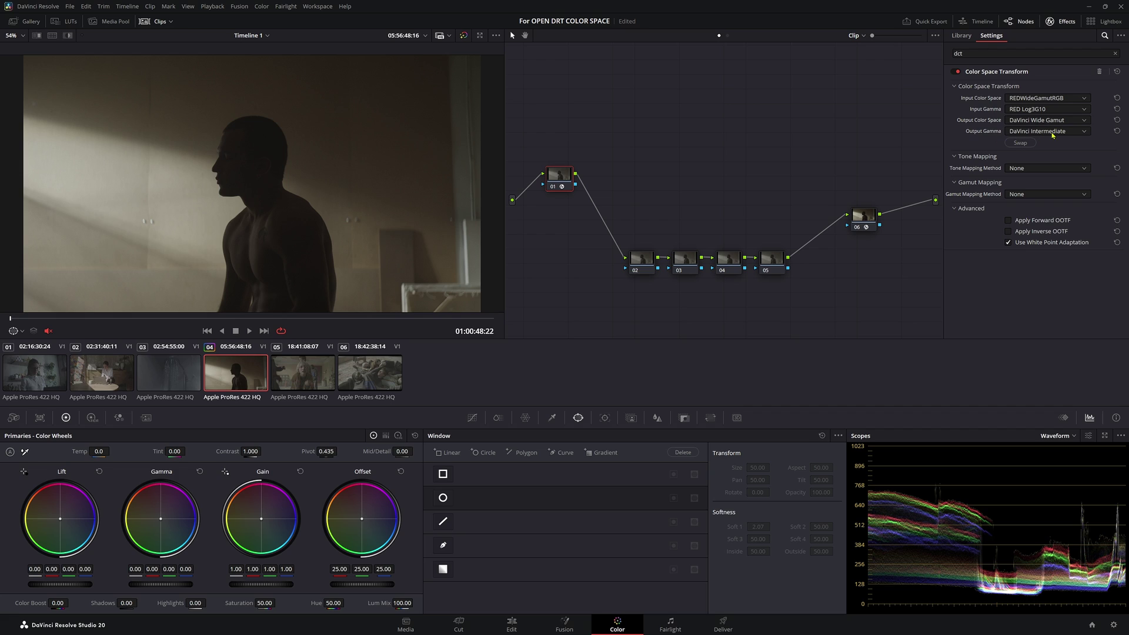
click(863, 215)
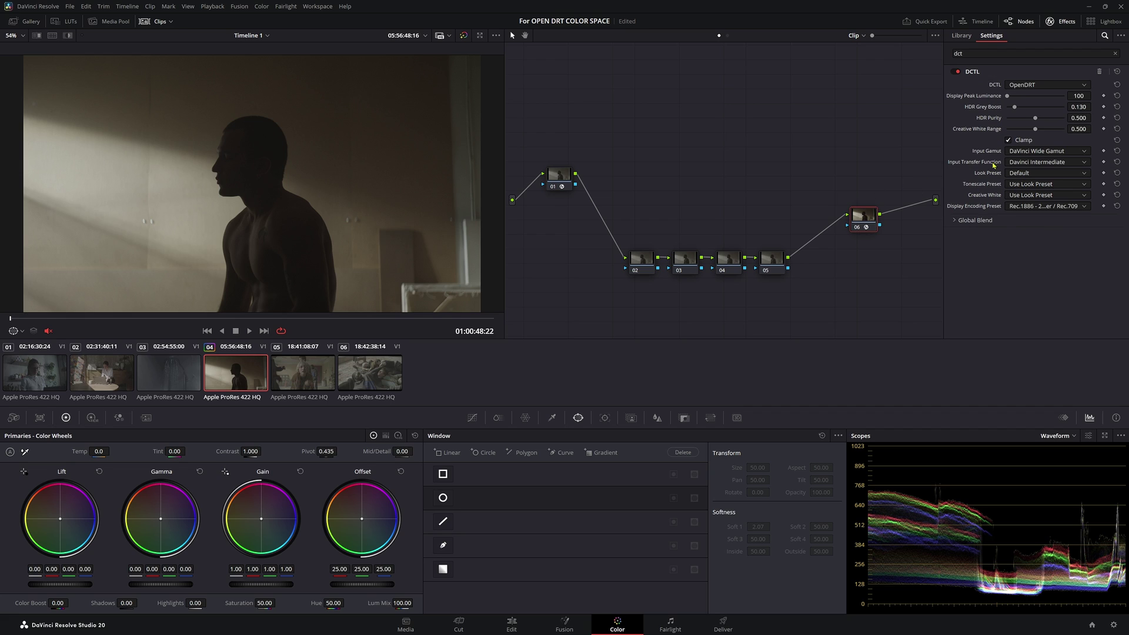
key(ctrl+s)
drag(865, 217, 862, 195)
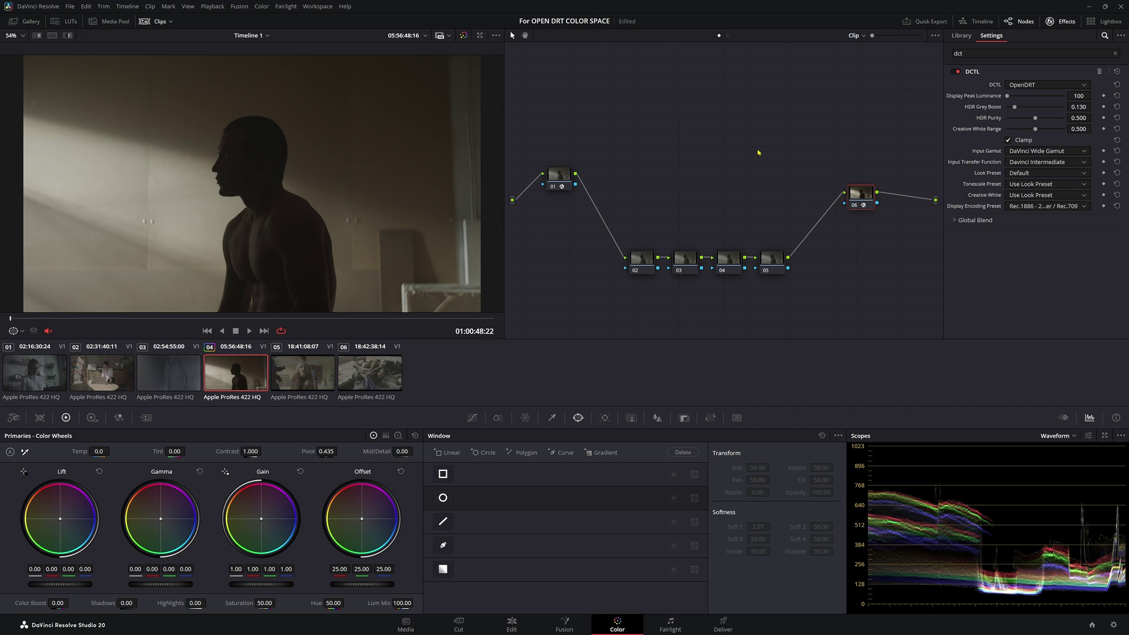
drag(867, 199, 864, 183)
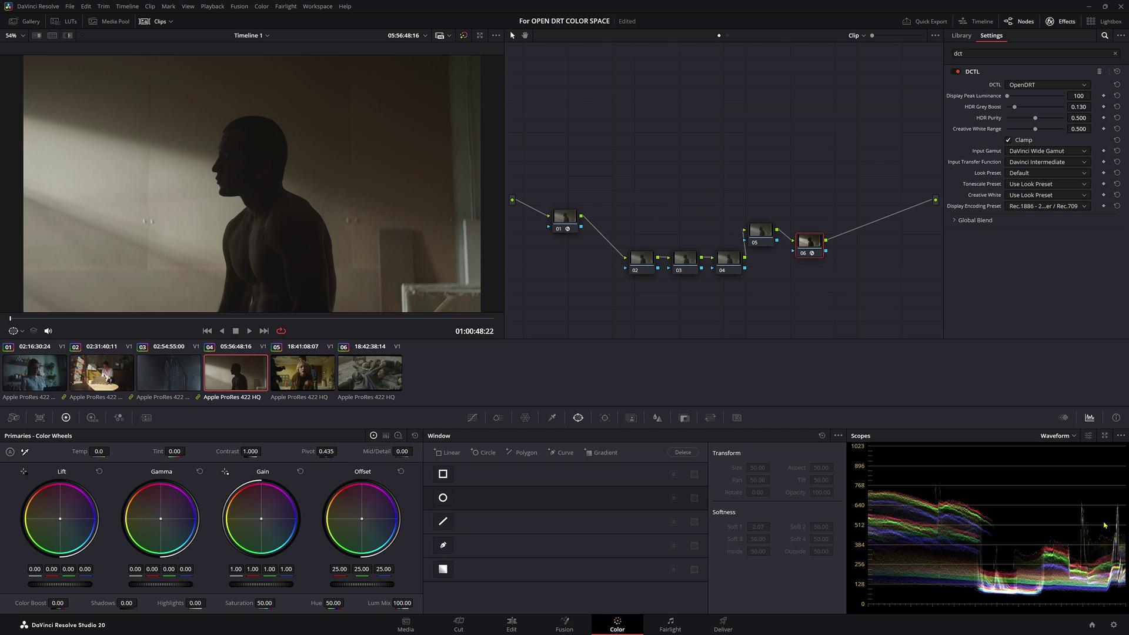
Open Project Settings' Color Management page and leave color science on DaVinci YRGB.
click(1114, 625)
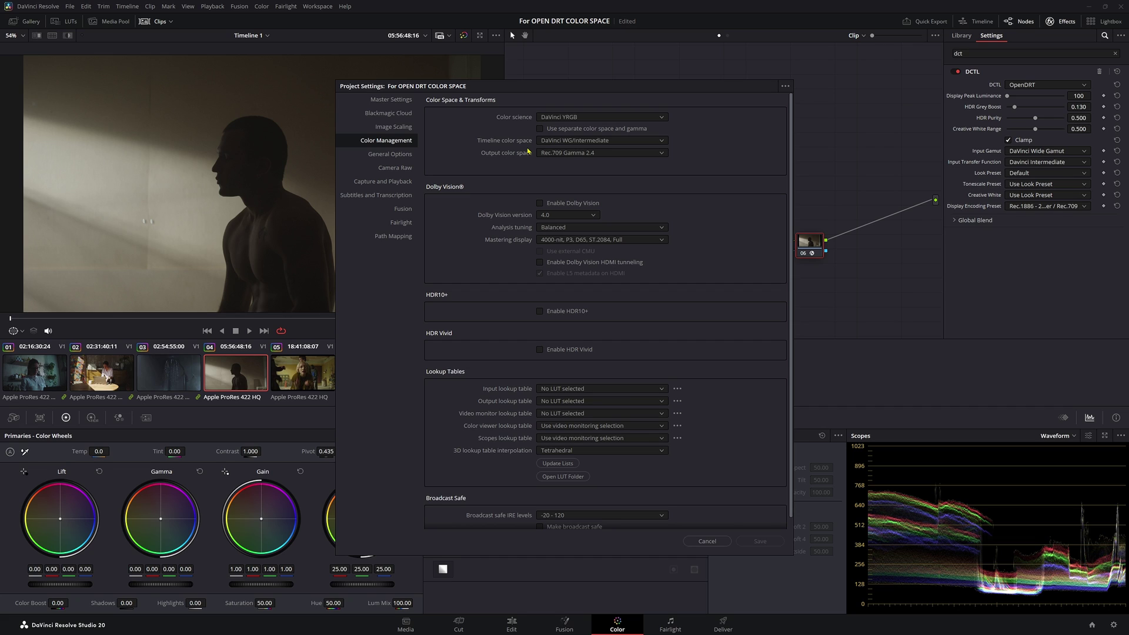
click(582, 118)
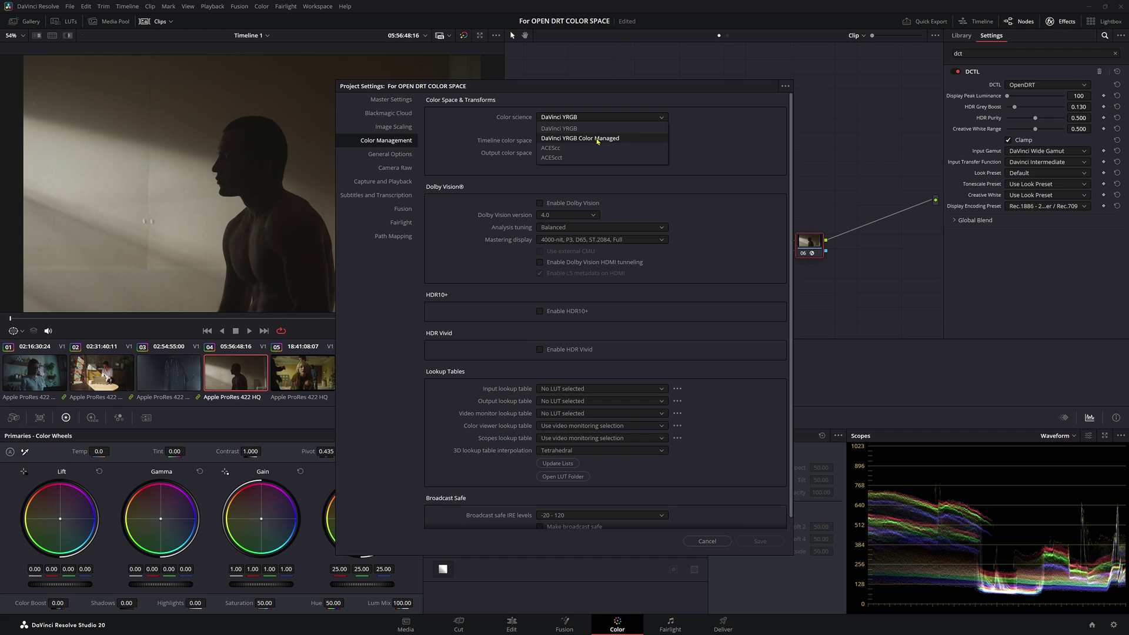
click(711, 141)
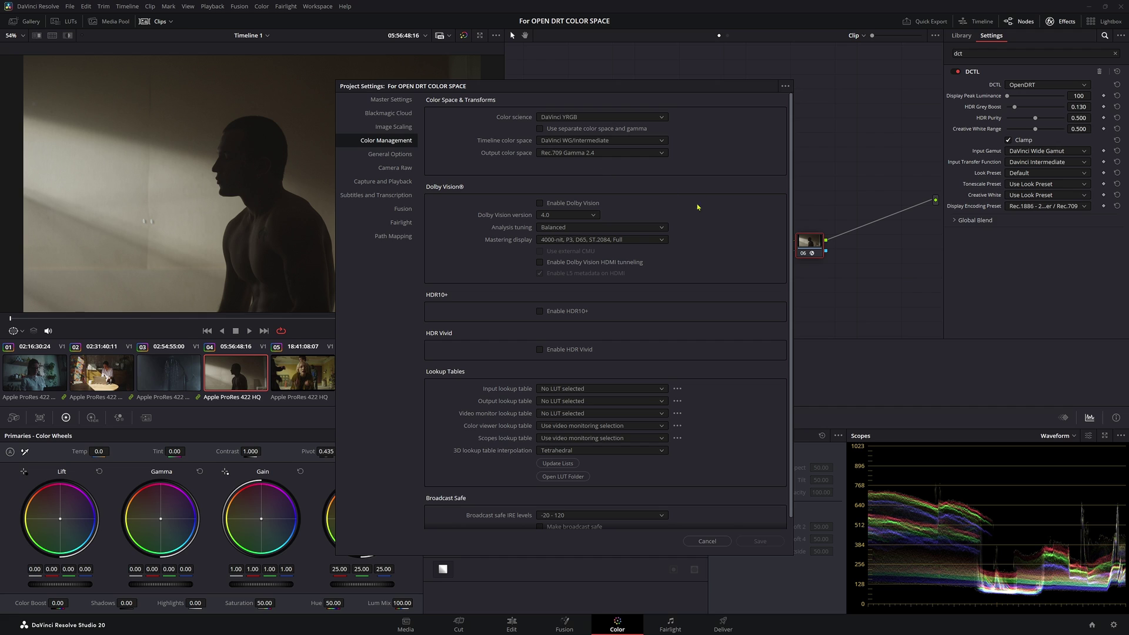
Close Project Settings and move node 06 down-right toward the output.
click(706, 539)
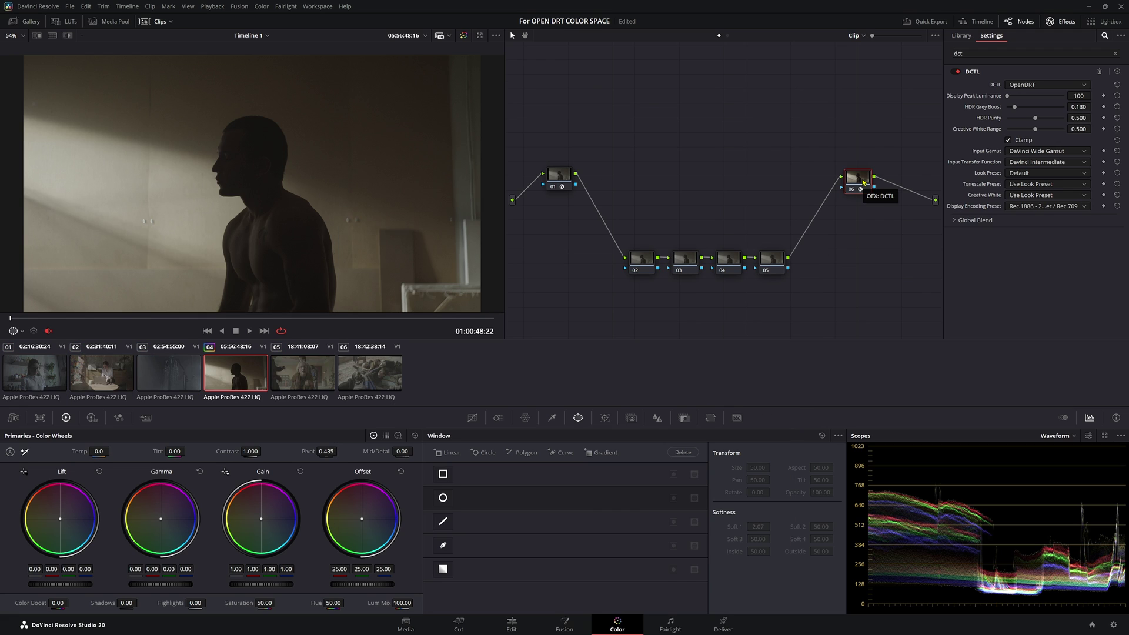
drag(862, 182, 857, 194)
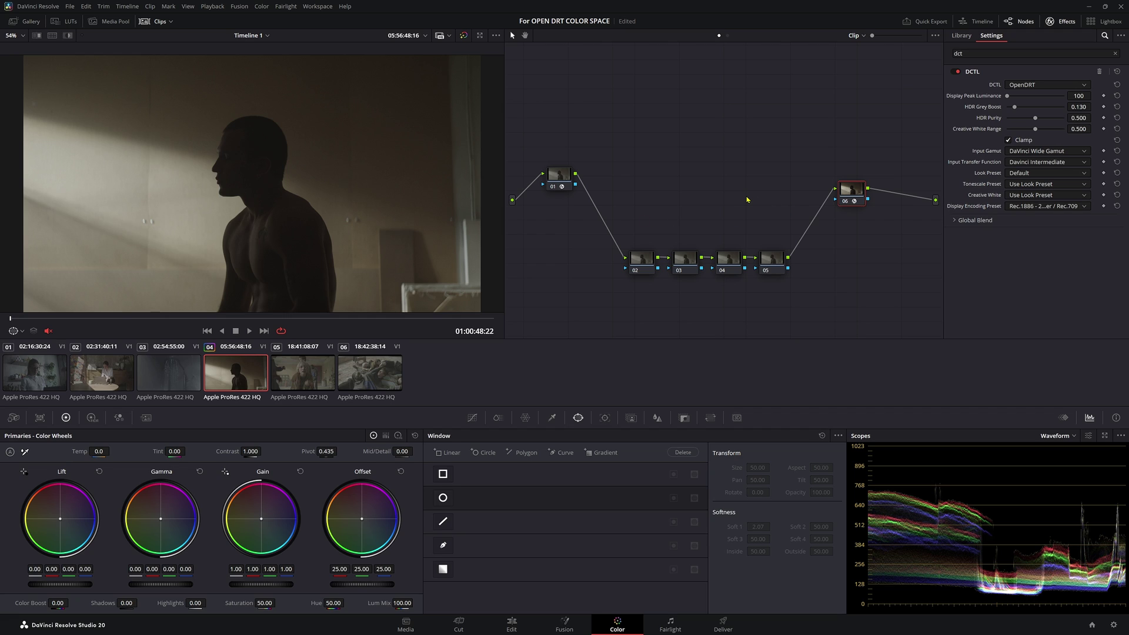
drag(853, 194, 881, 215)
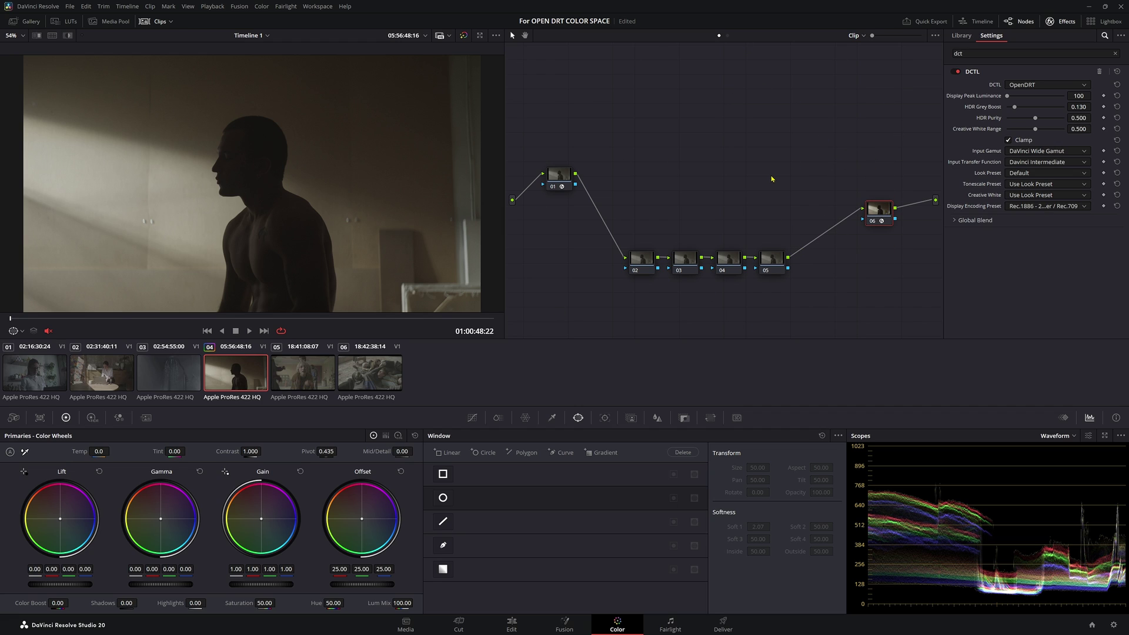
On clip 05, apply clip 06's grade with a middle-click and scrub through it.
key(Down)
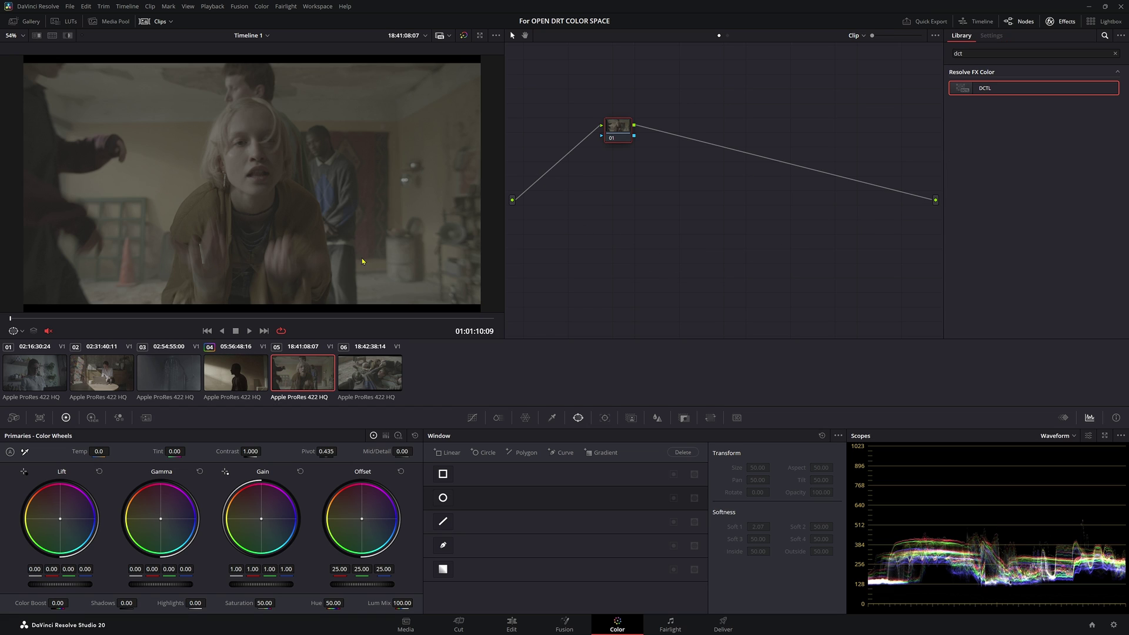
middle_click(375, 381)
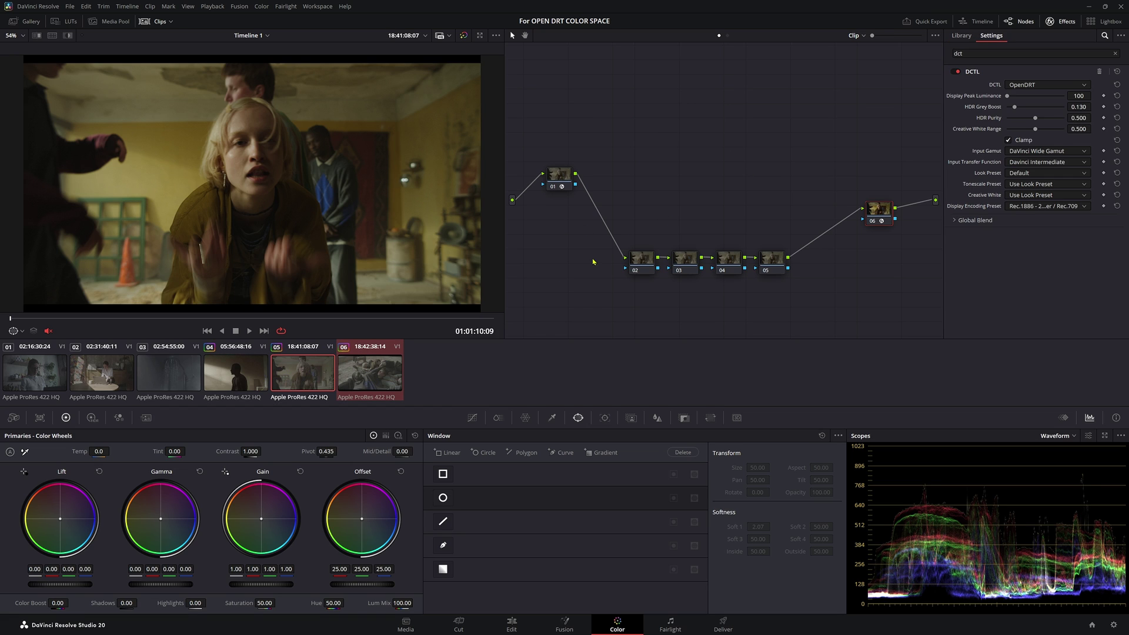
drag(284, 319, 204, 318)
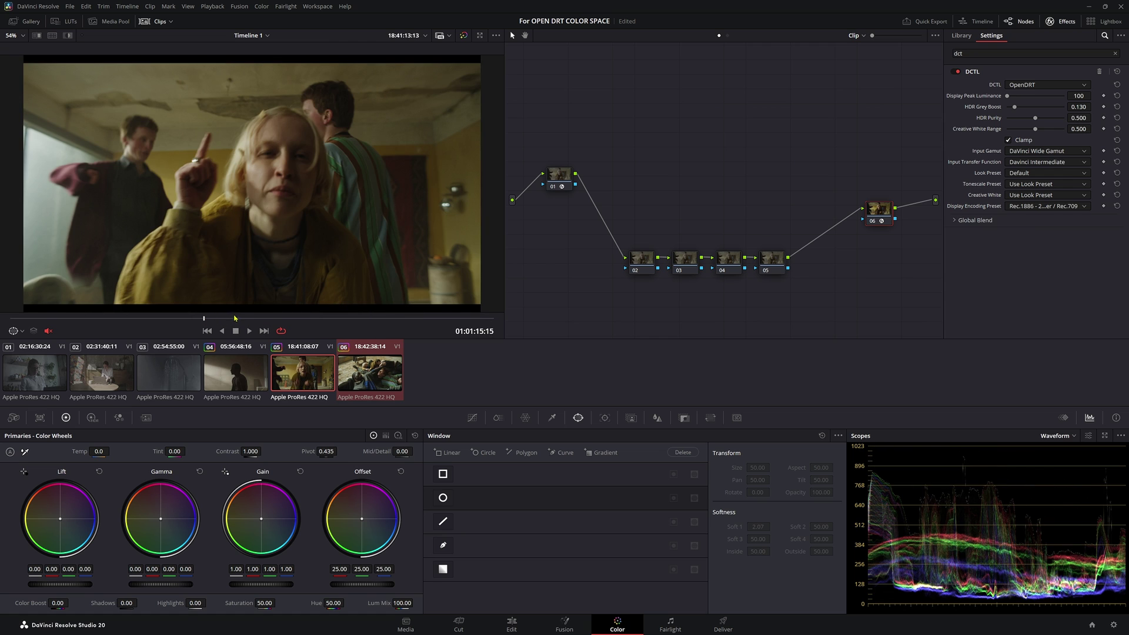
Back on clip 04, shift node 06 left, then check clip 05 and return to clip 04.
key(Up)
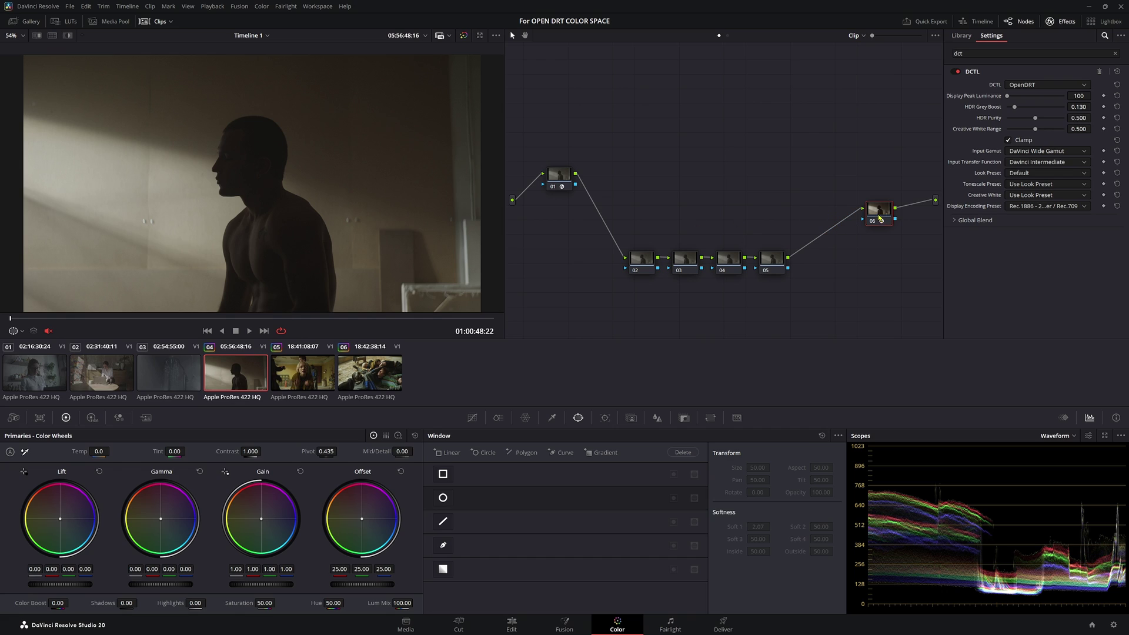
drag(880, 219, 846, 221)
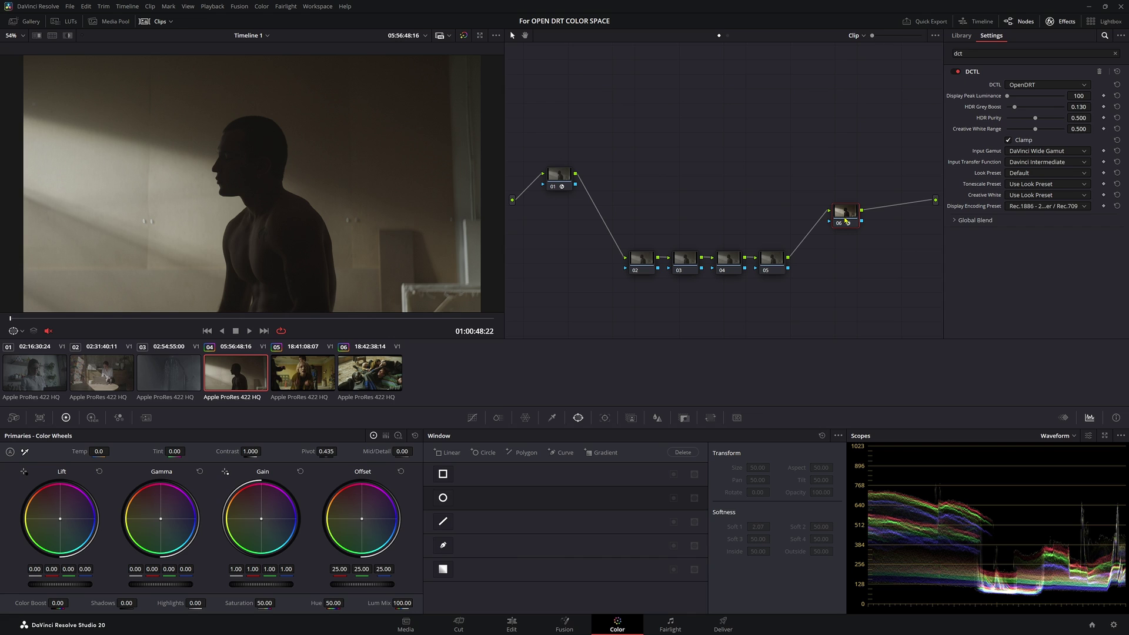
key(Down)
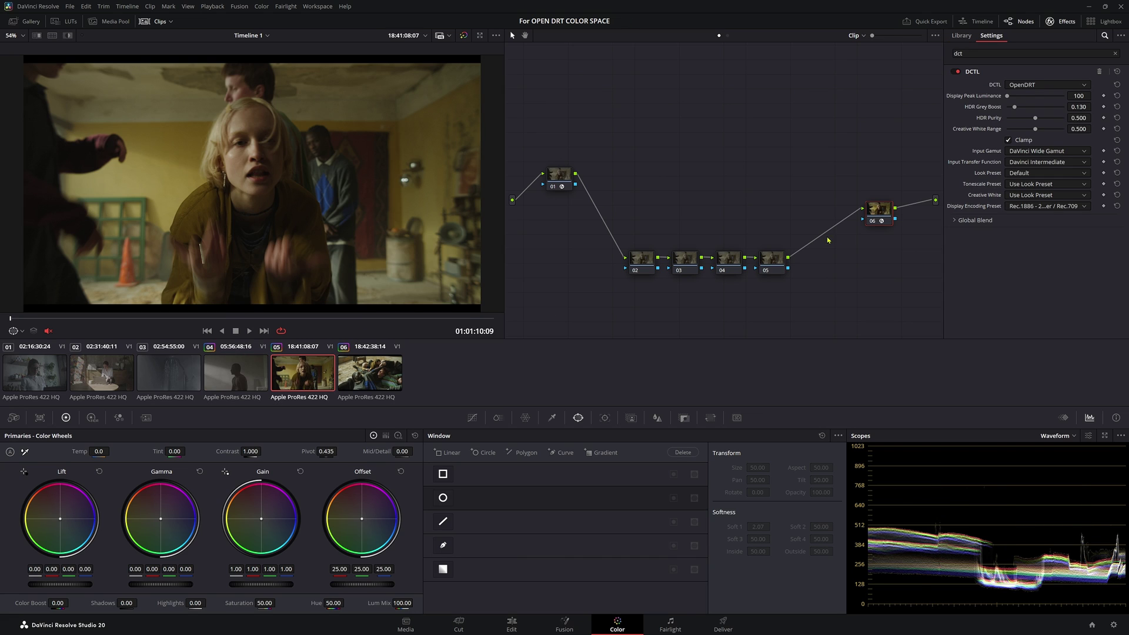
click(250, 372)
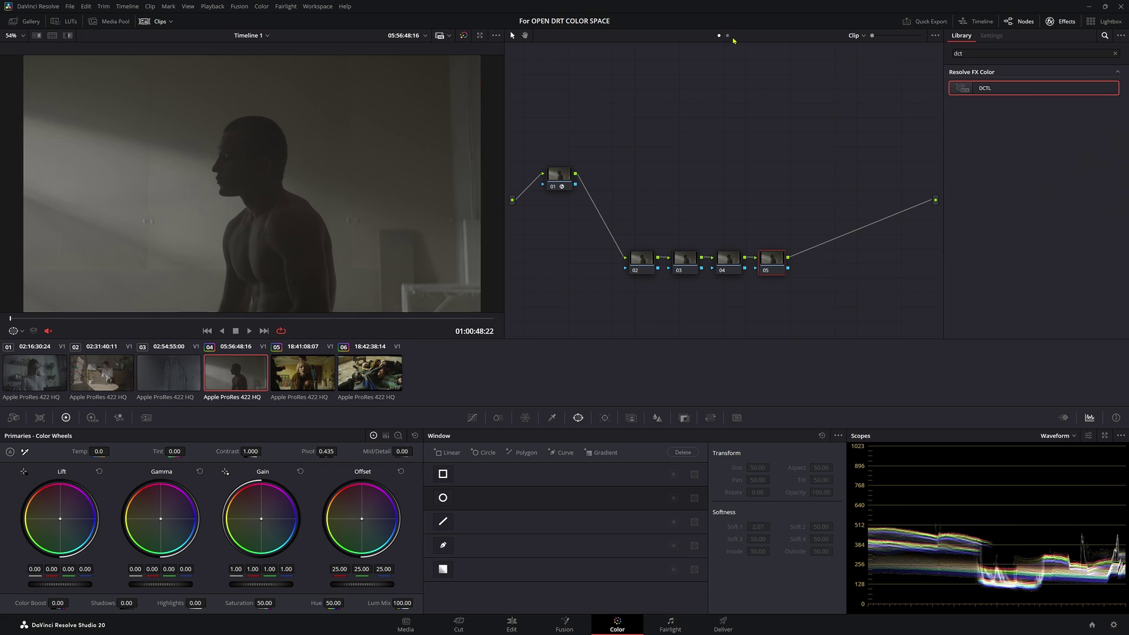
Paste the OpenDRT DCTL node into the timeline node graph and preview other clips.
drag(624, 139, 839, 205)
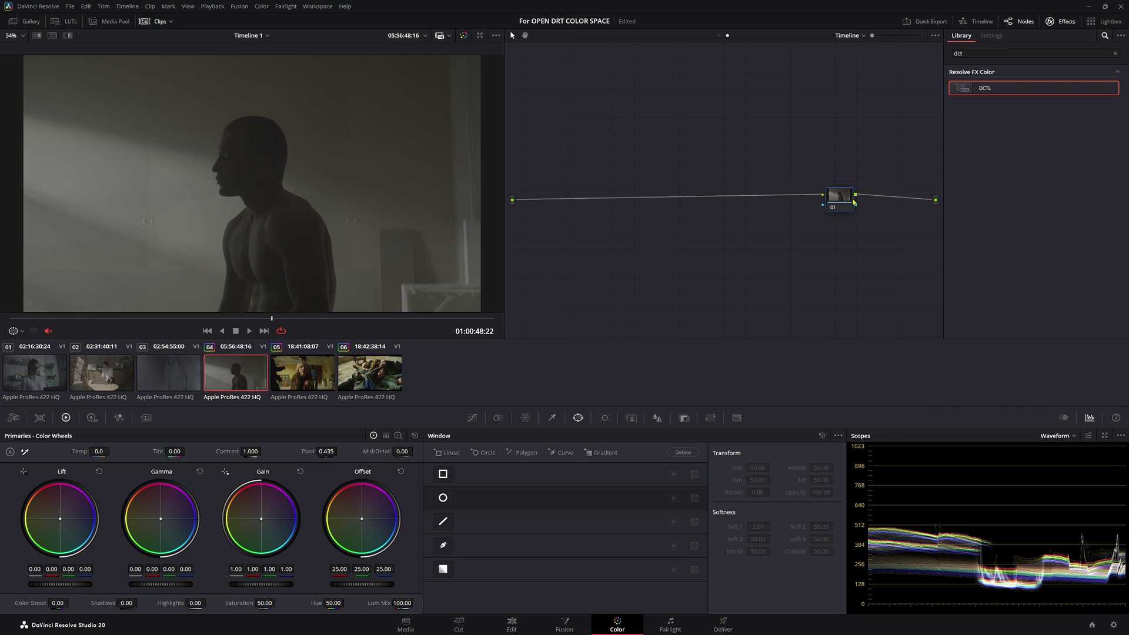
key(ctrl+v)
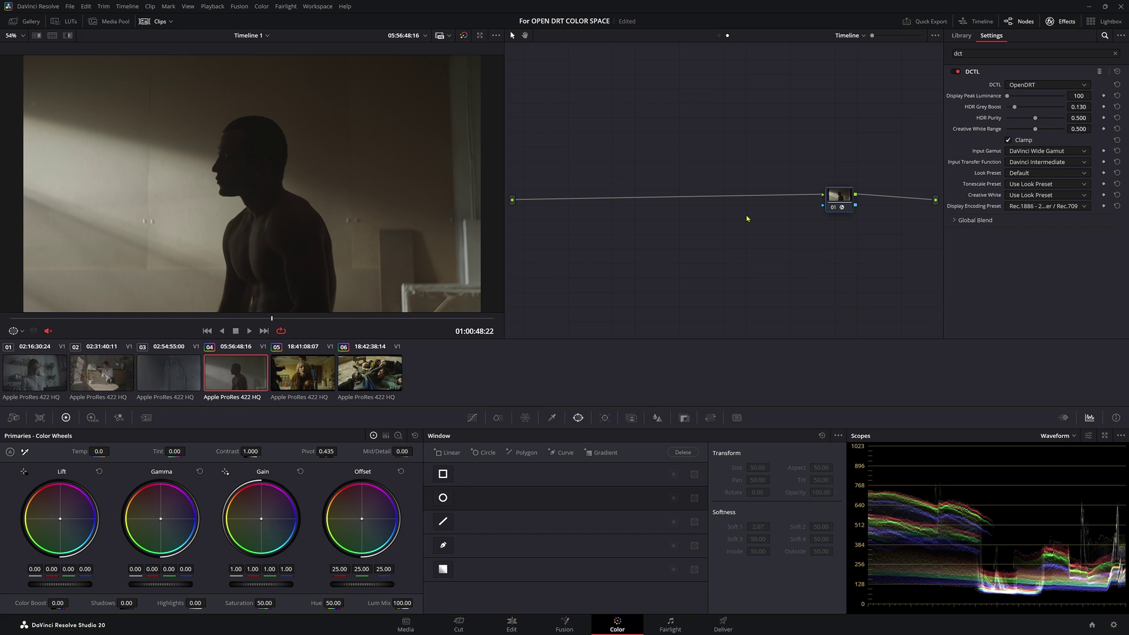
drag(258, 319, 296, 319)
key(Up)
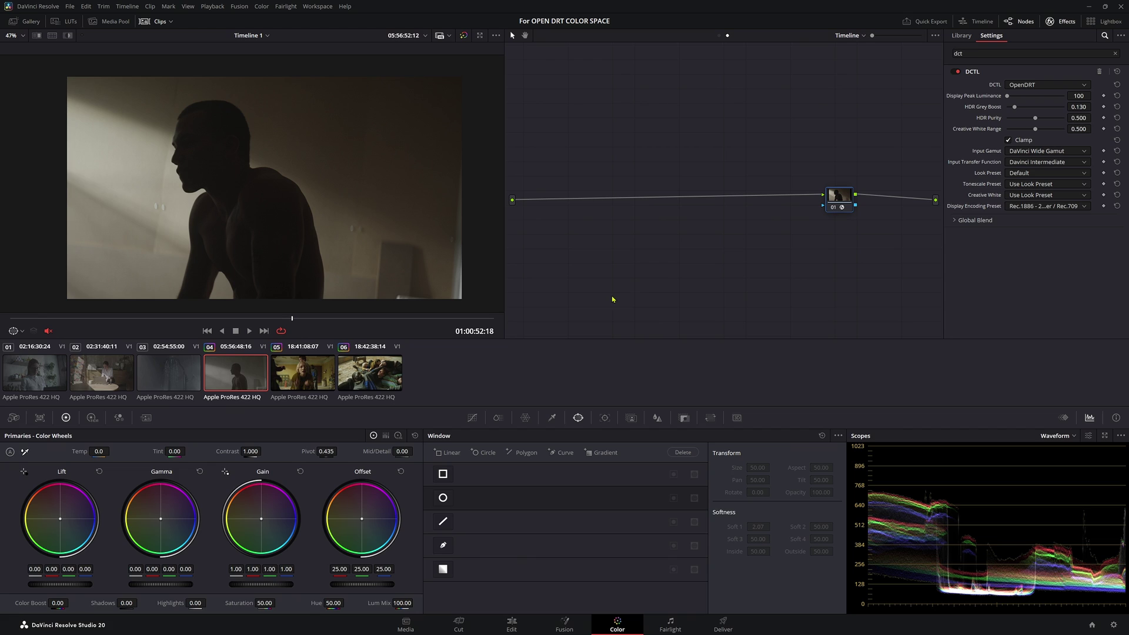
Compare clip and timeline graphs, then settle the timeline OpenDRT node near the graph centre.
click(720, 36)
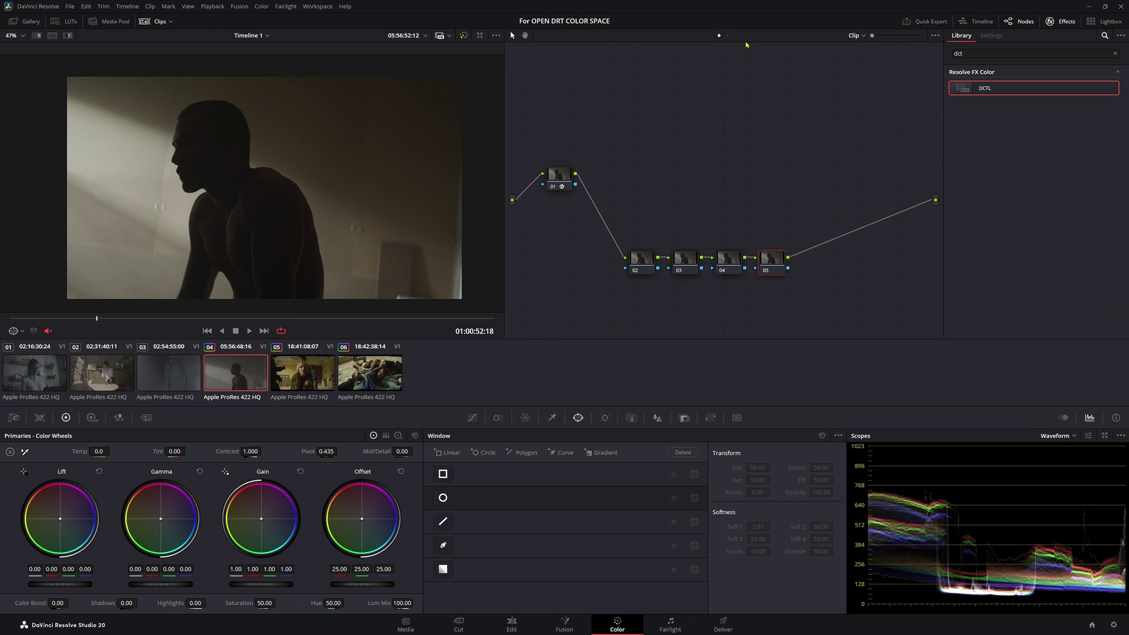
click(728, 36)
drag(847, 206, 897, 210)
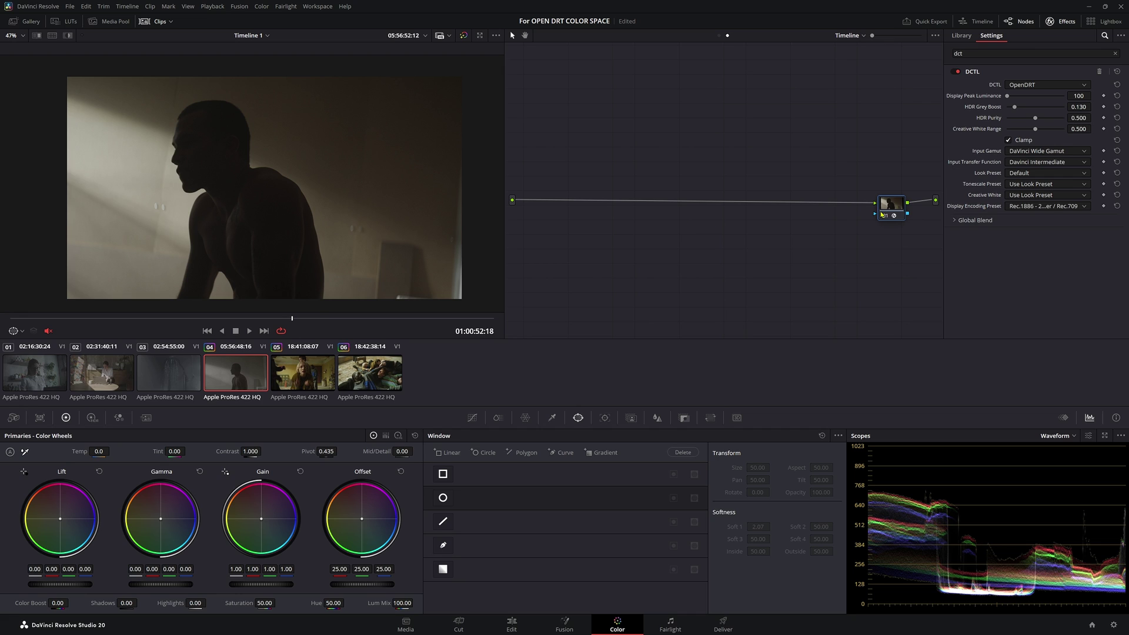
drag(881, 214, 786, 172)
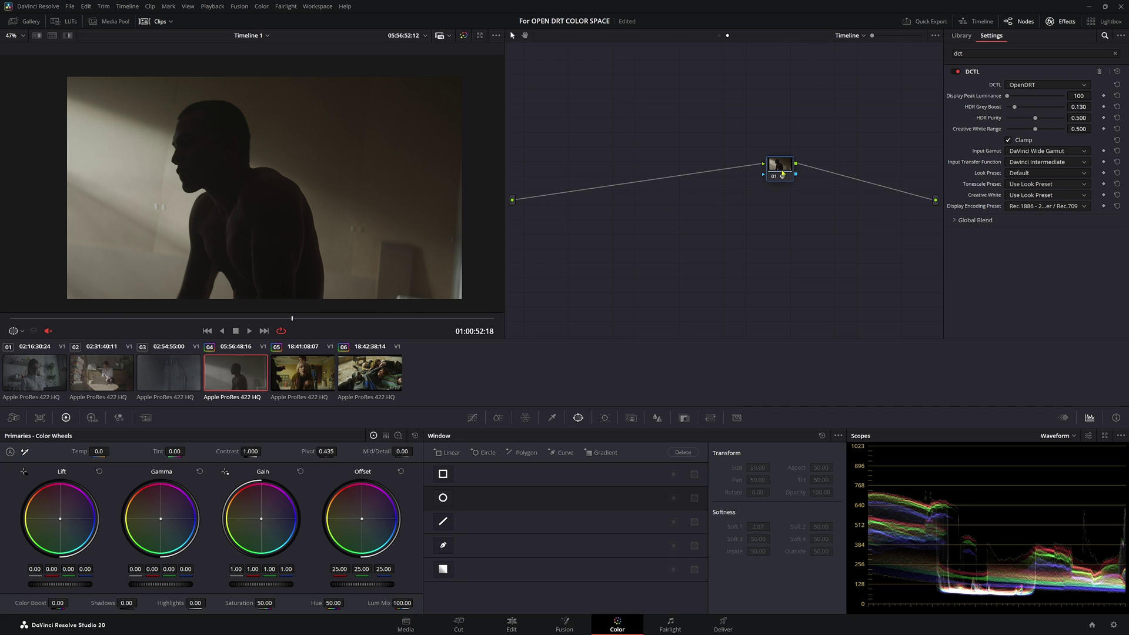
drag(784, 170, 759, 165)
Compare the looks of clips 03, 02, 01, 04 and finally clip 05.
click(178, 375)
click(104, 376)
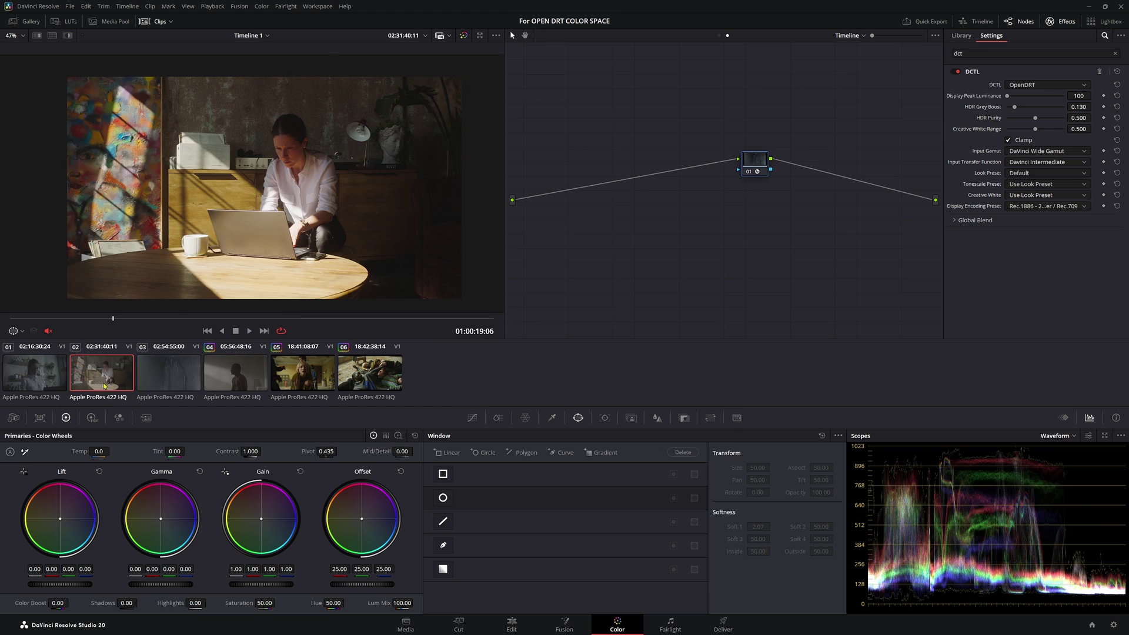
click(42, 377)
click(167, 378)
click(107, 378)
click(219, 383)
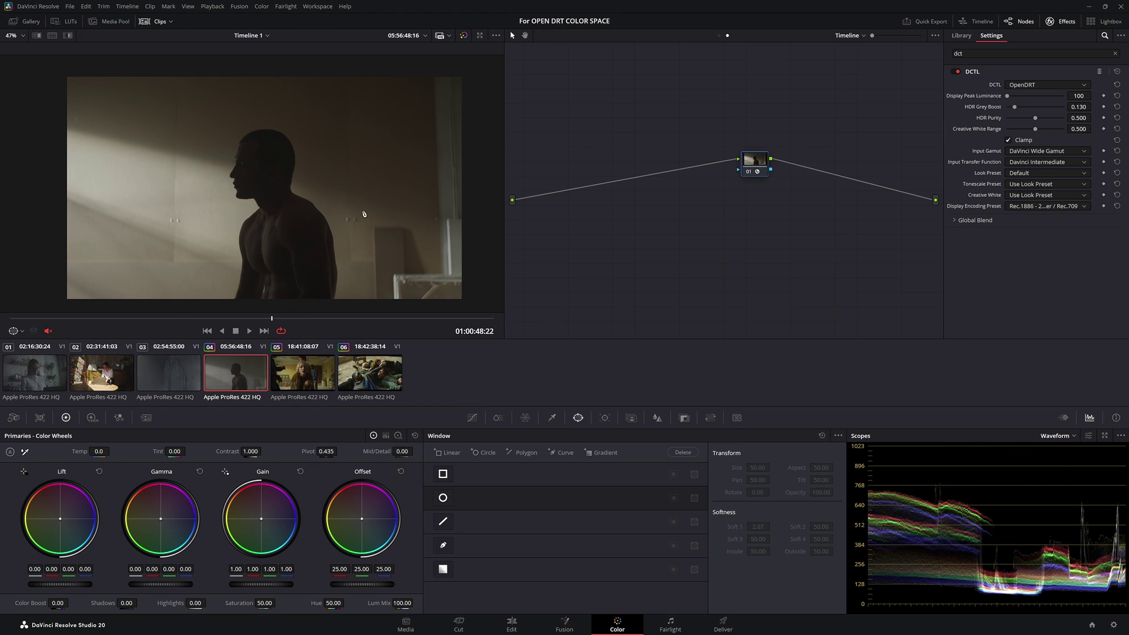
click(313, 373)
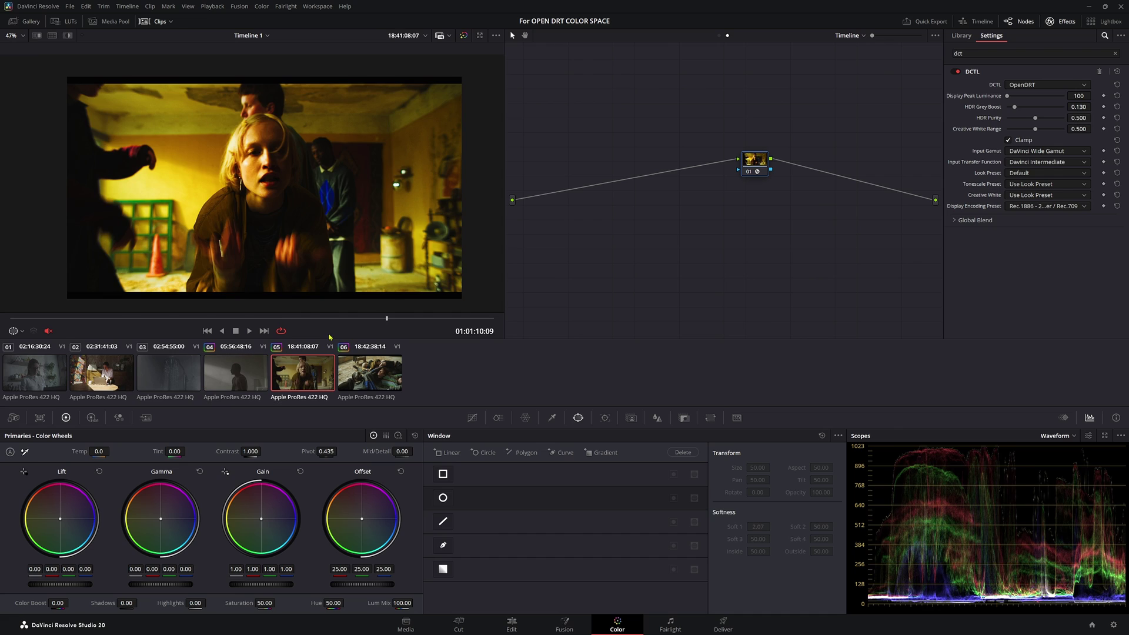
Switch to clip 05's own node graph and move its node 06 toward the output.
drag(754, 169, 719, 236)
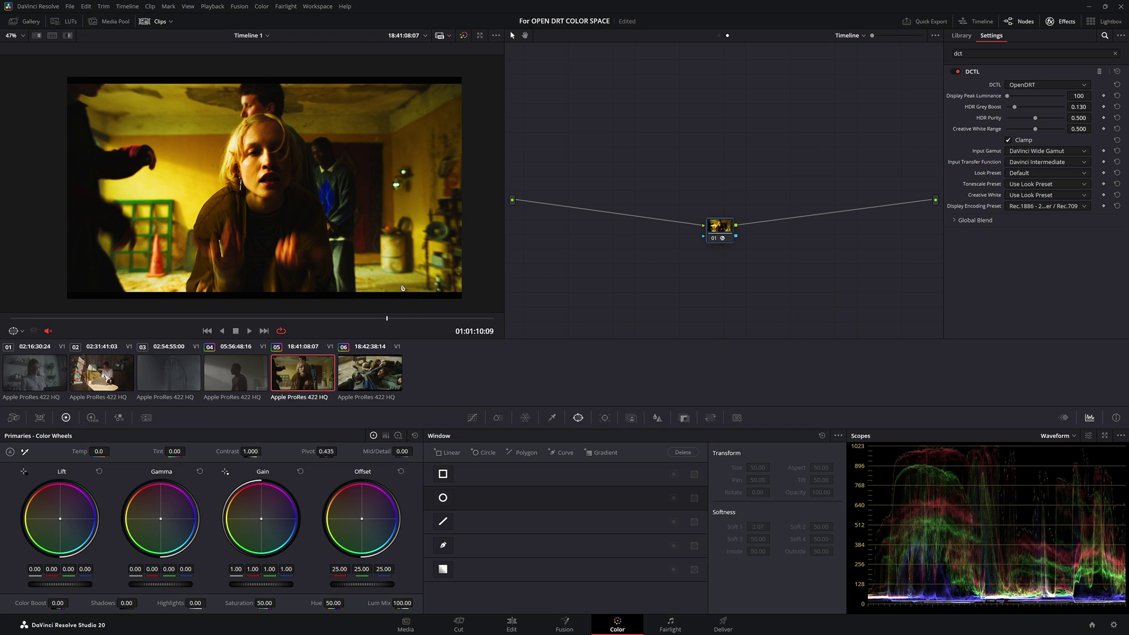
click(718, 35)
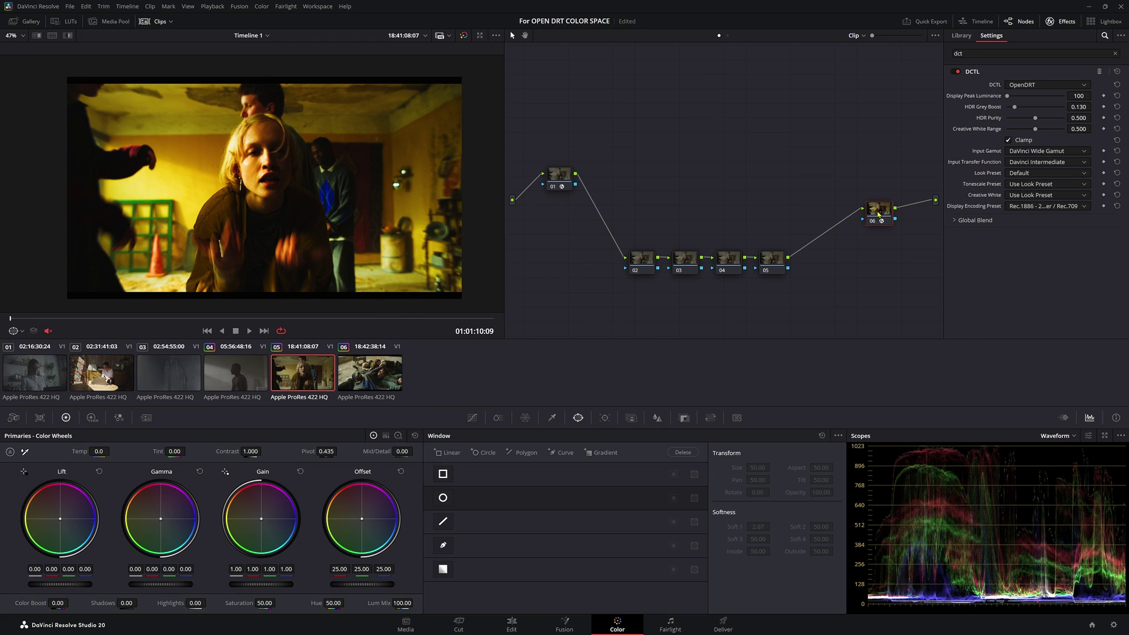
drag(815, 259, 867, 253)
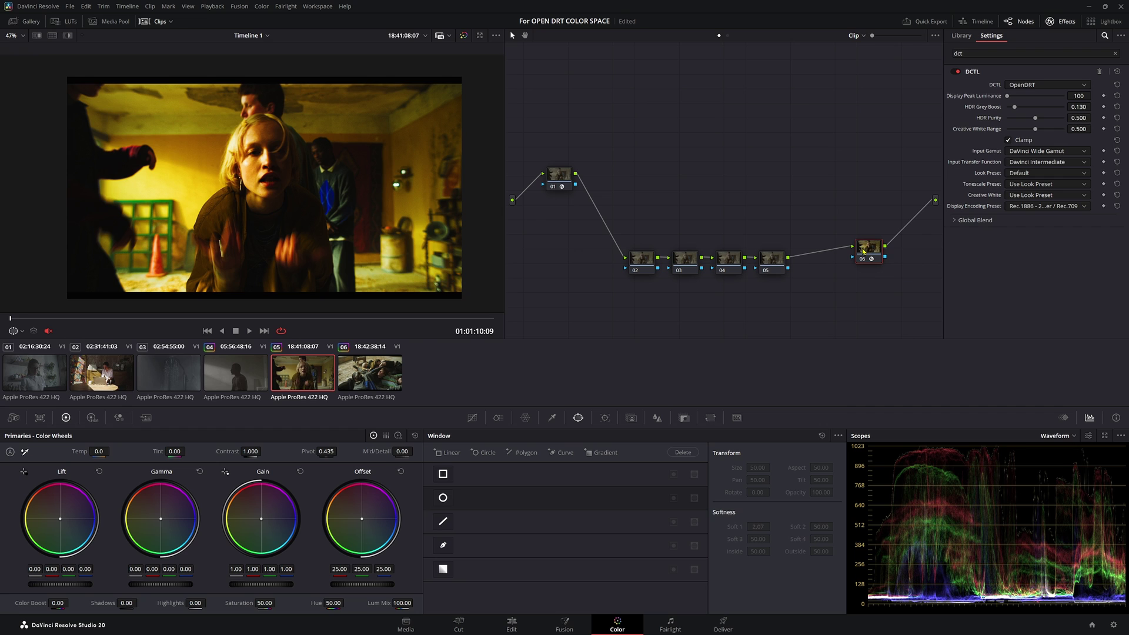
Delete the clip's duplicate OpenDRT node and view clips 05 and 04 with only the timeline grade.
key(Down)
key(Delete)
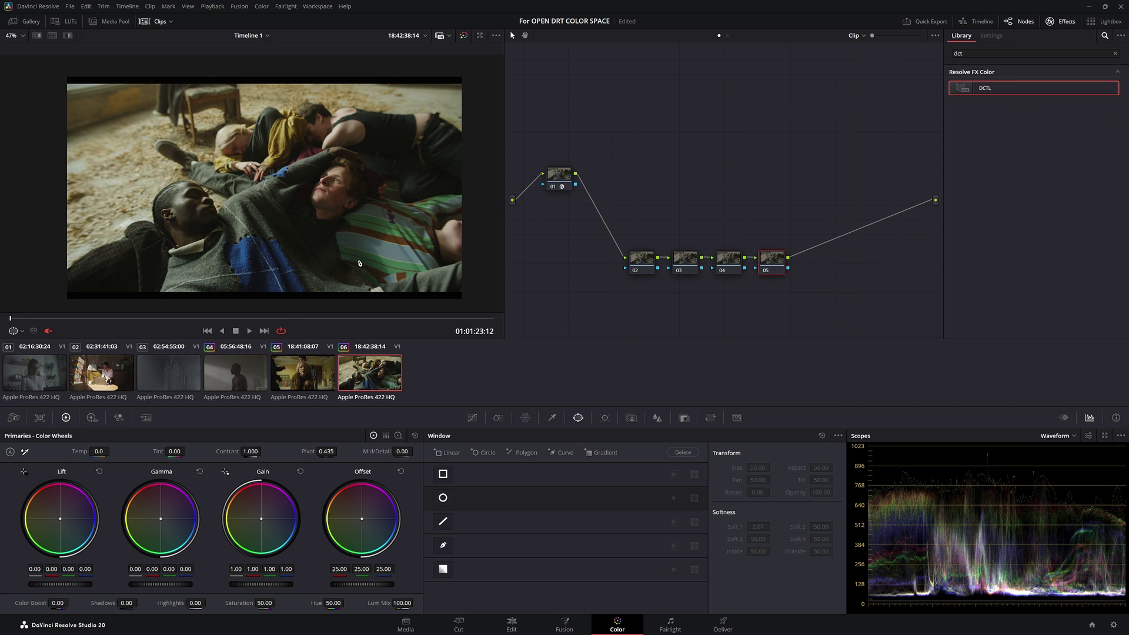
click(727, 35)
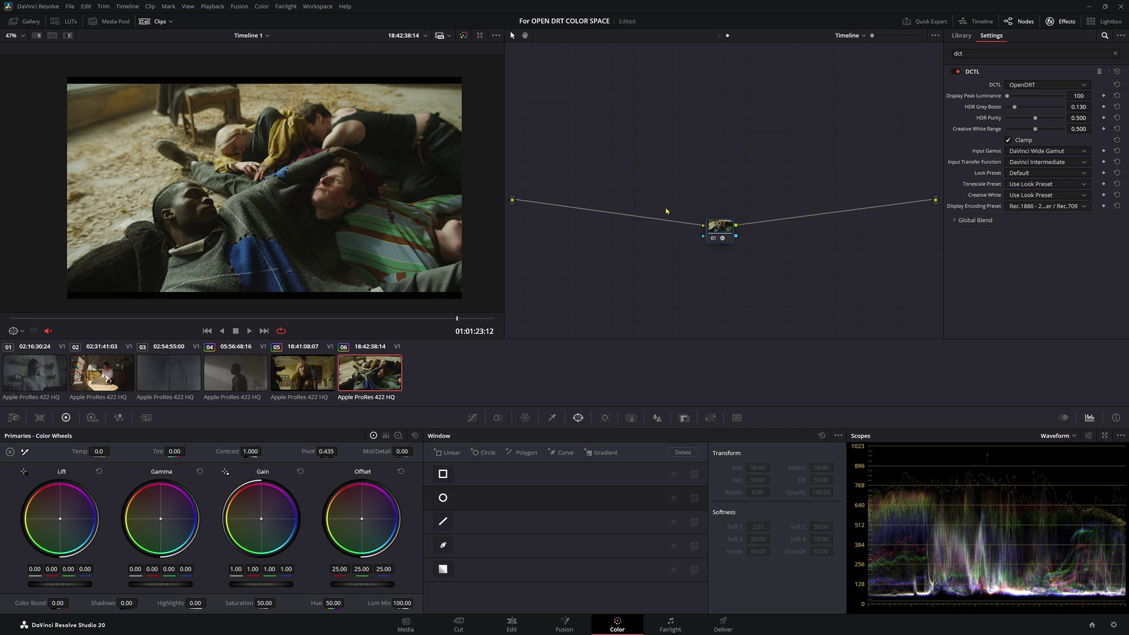
click(289, 388)
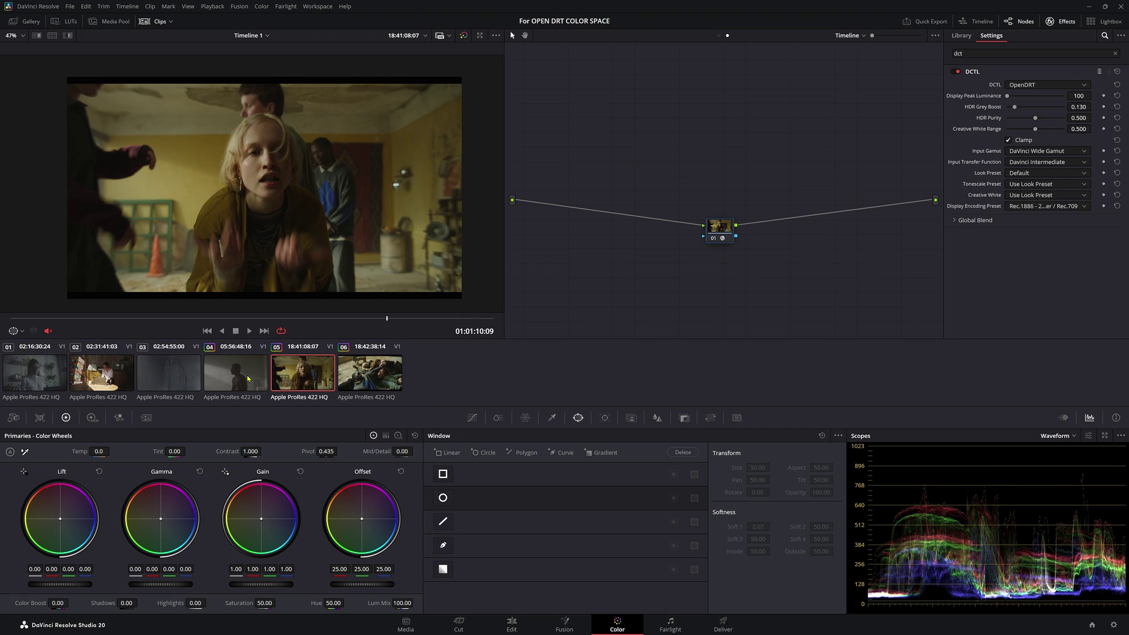
click(229, 386)
Reposition clip 04's CST node 01 and the timeline OpenDRT node.
click(718, 36)
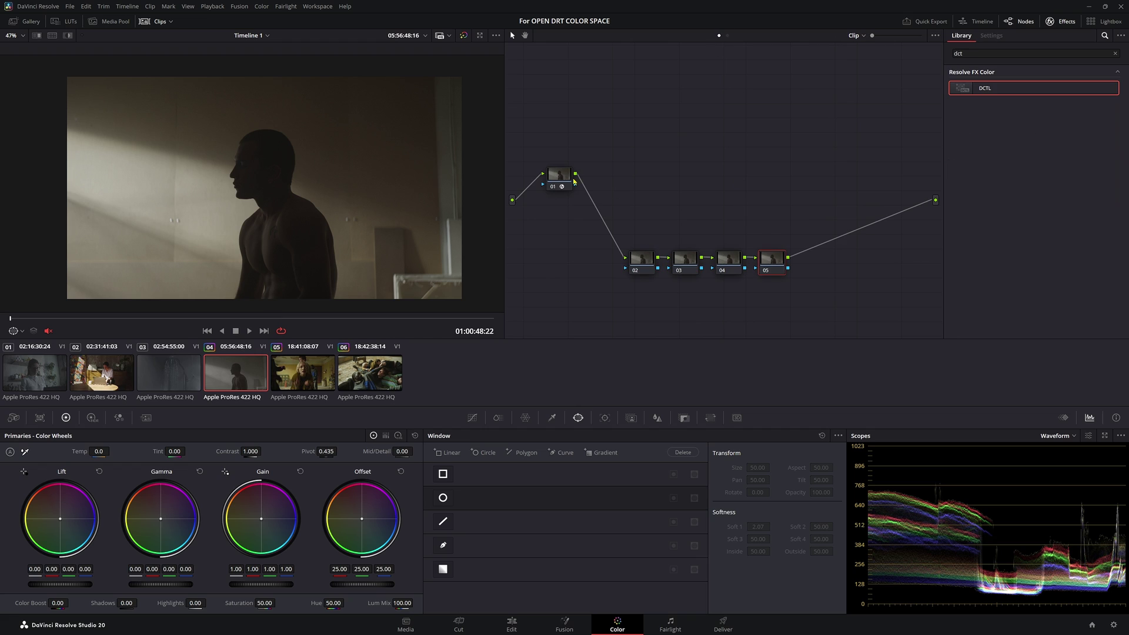
drag(567, 181, 570, 226)
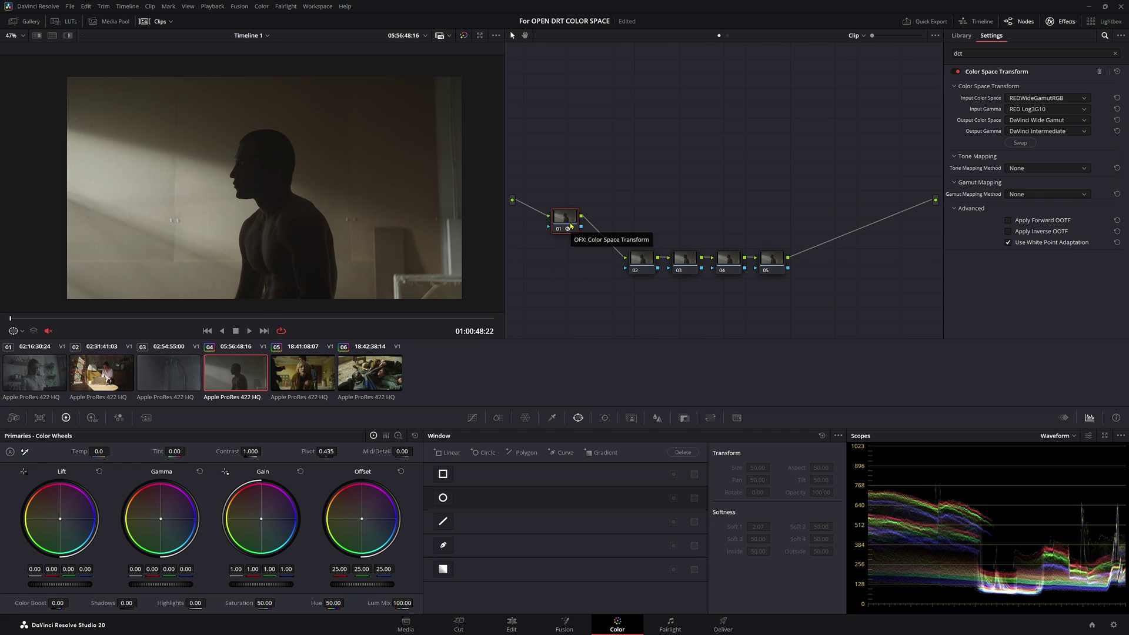
click(727, 35)
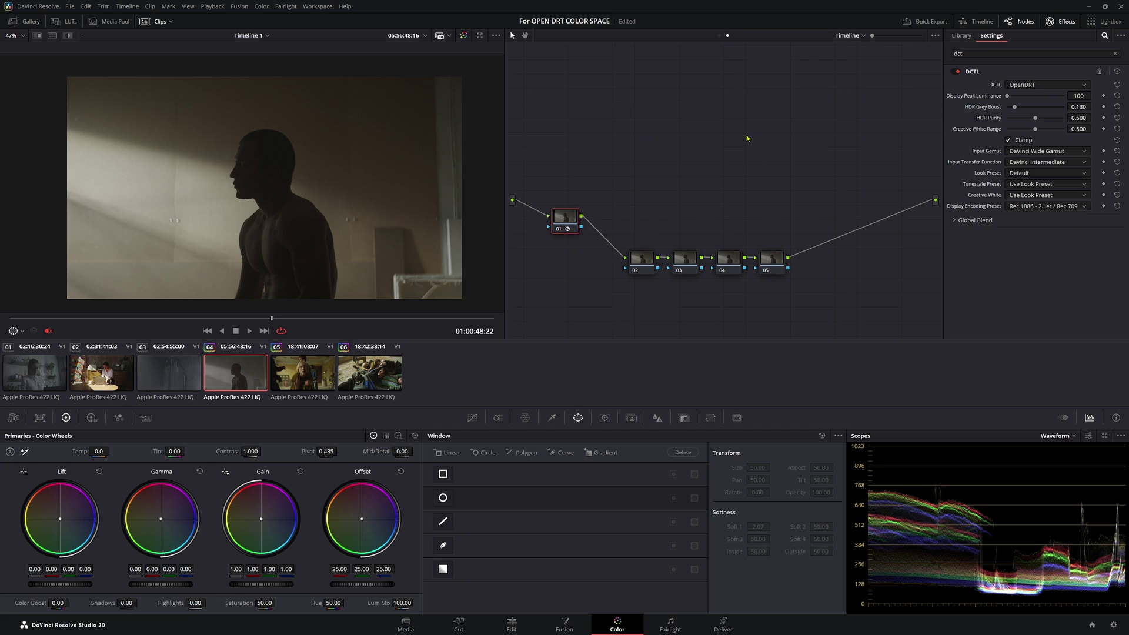
drag(729, 235, 805, 206)
Label the timeline node 01 'CST', then return to the clip-level graph.
right_click(805, 203)
click(829, 224)
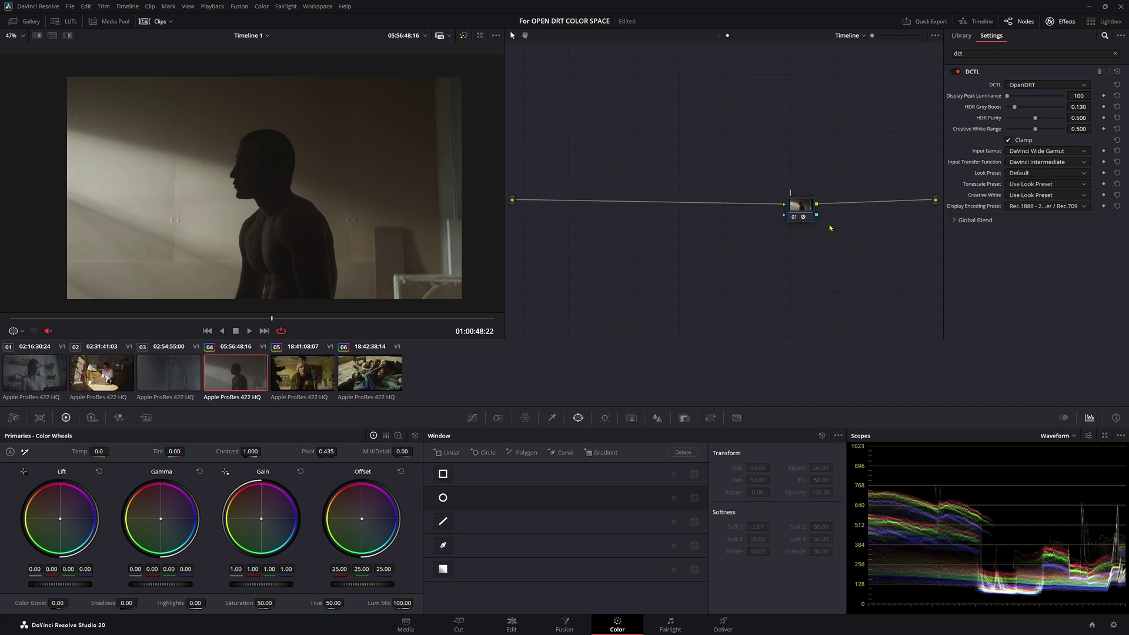
text(CST)
key(Return)
drag(801, 205, 814, 163)
key(grave)
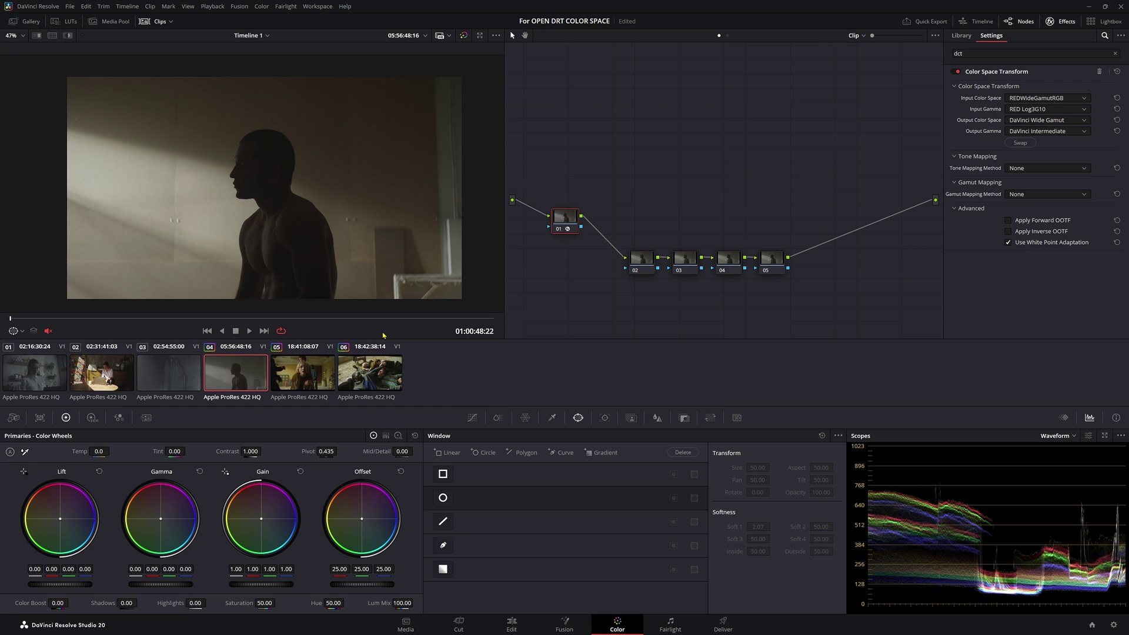
Compare the grades of clips 01, 02, 03 and 05.
click(43, 373)
click(101, 374)
click(159, 378)
click(106, 377)
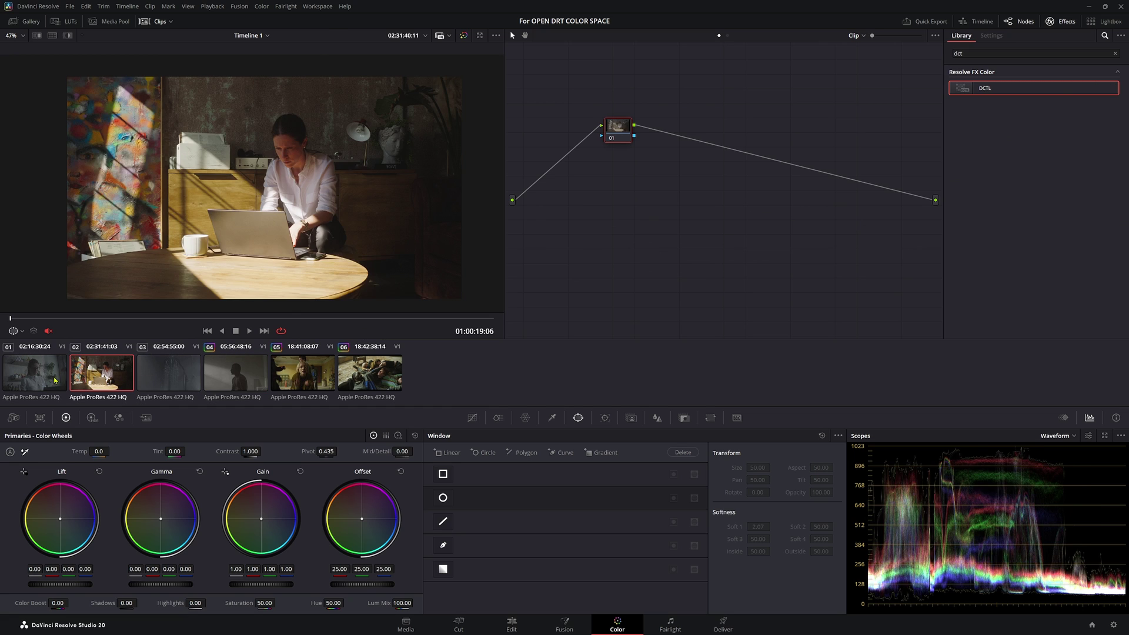
click(45, 375)
click(310, 383)
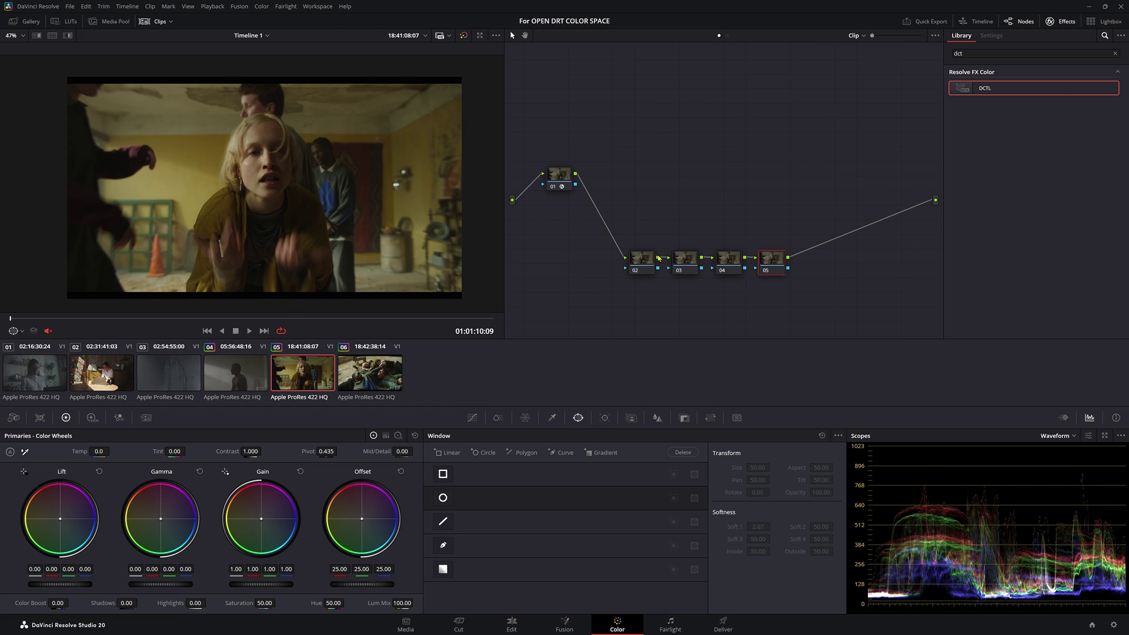
Delete the timeline OpenDRT node, then raise clip 04's node 05 and scrub its frames.
click(728, 35)
key(Delete)
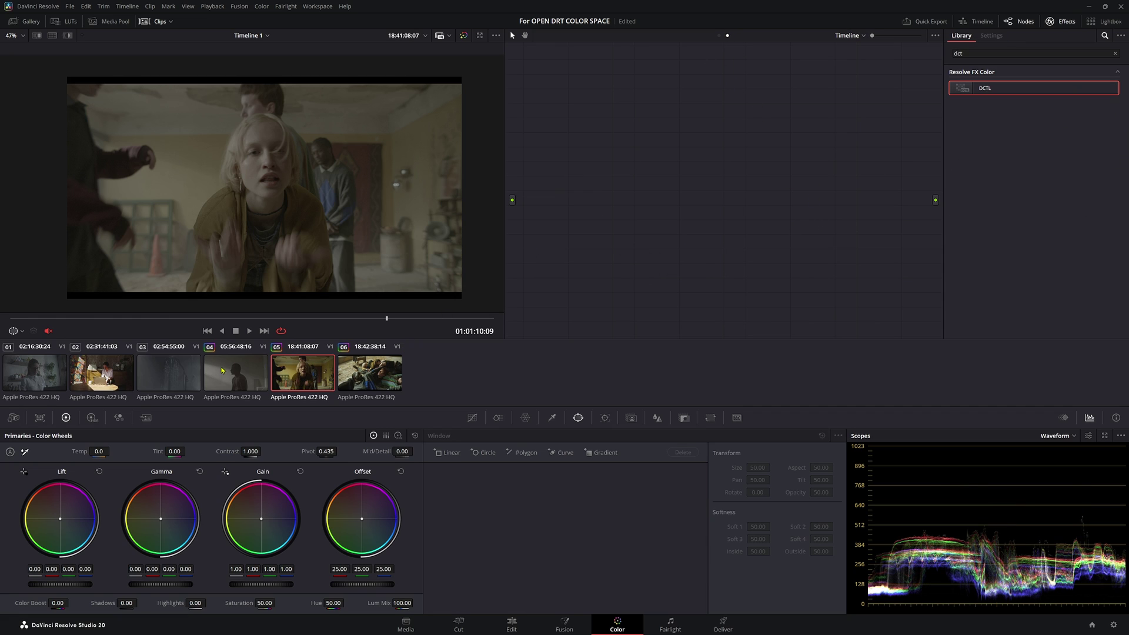
click(720, 36)
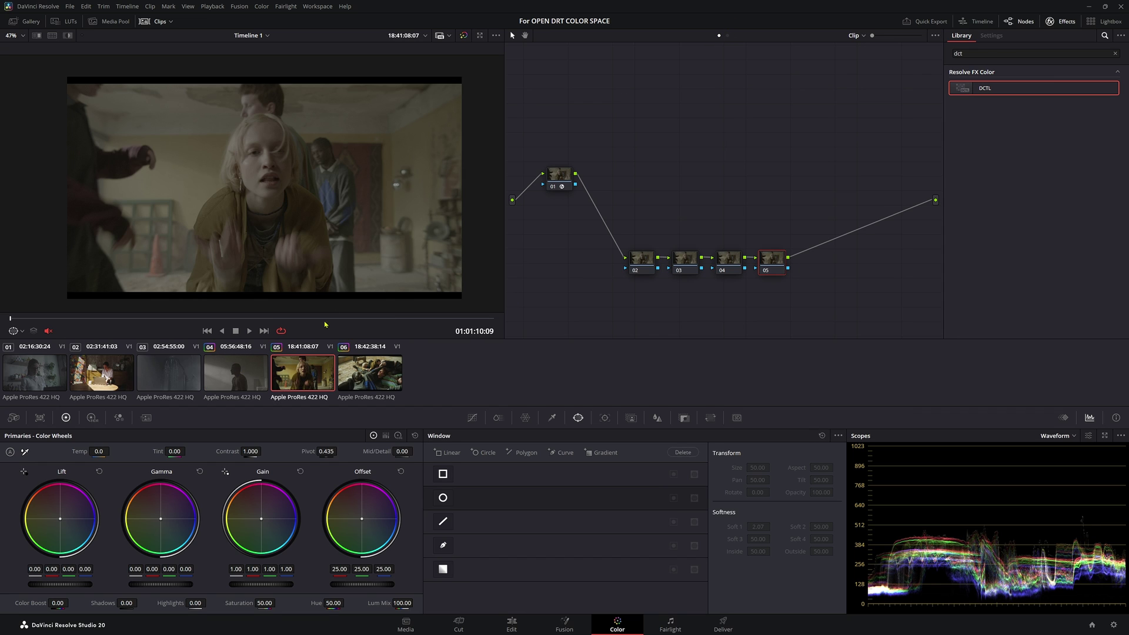
click(236, 373)
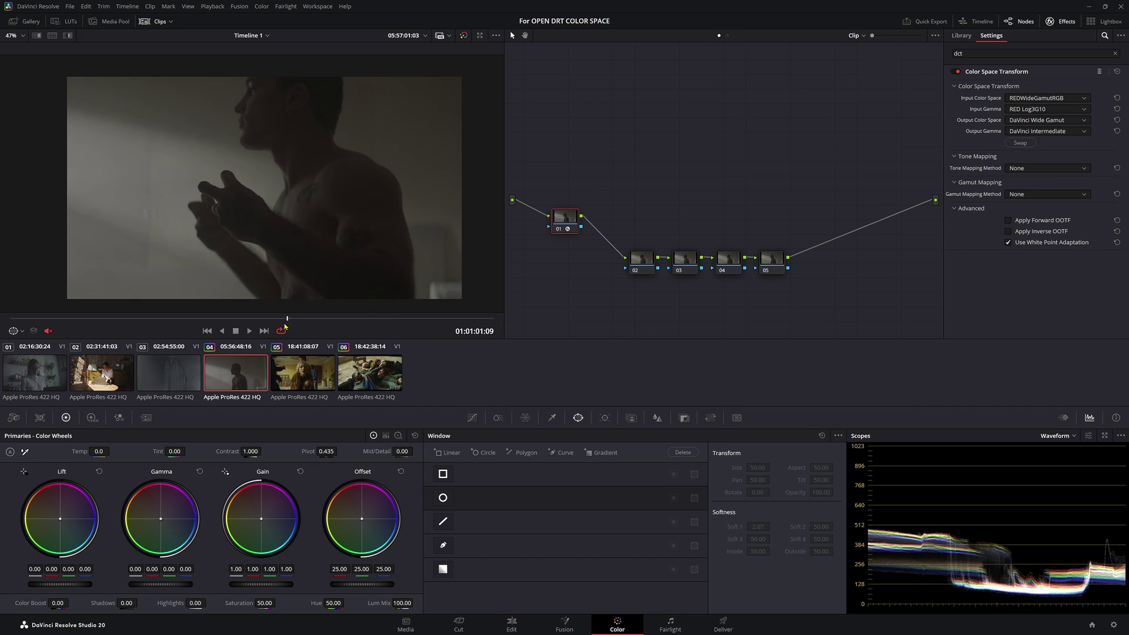
drag(773, 265, 762, 237)
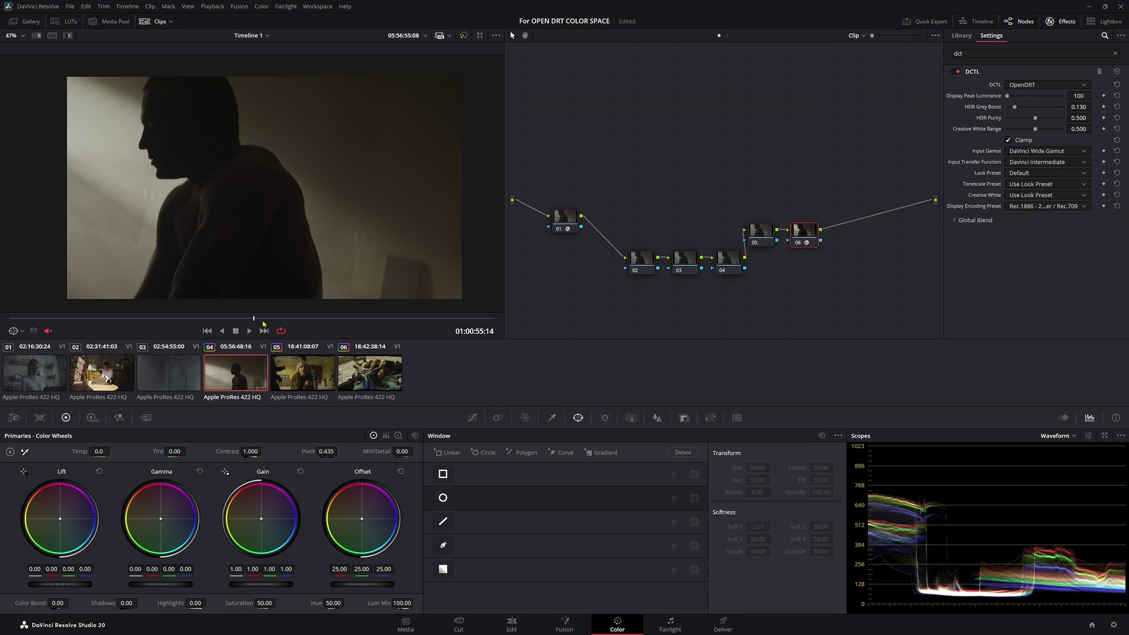
drag(262, 319, 335, 321)
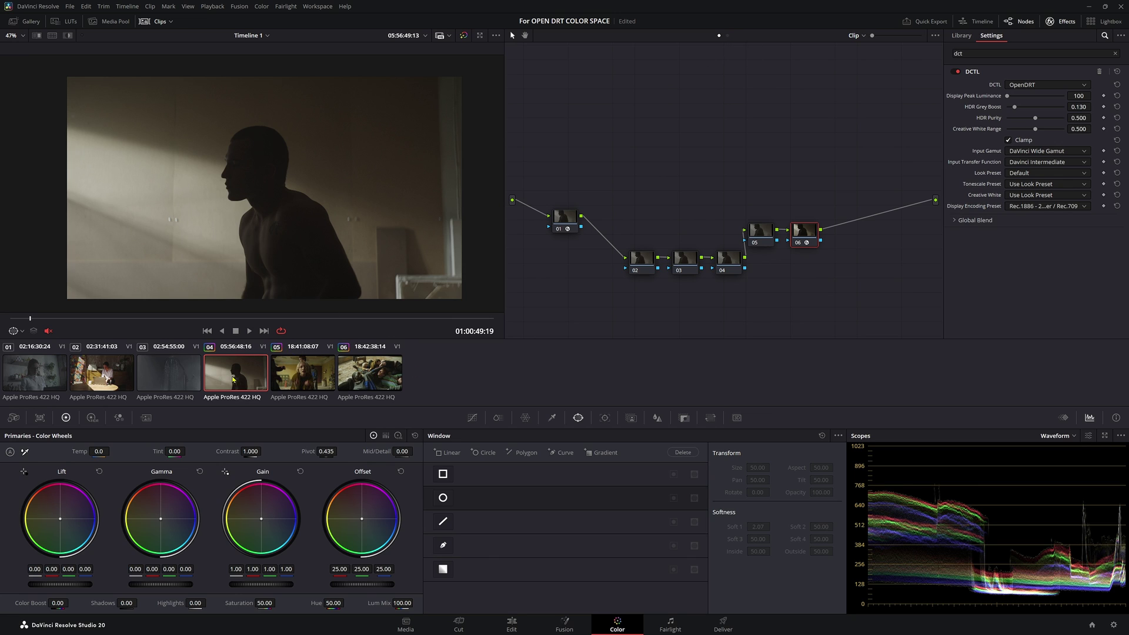
Step through clips 03, 02 and 01, ending on clip 05 to see its nodes.
click(170, 380)
click(106, 380)
click(39, 380)
click(103, 381)
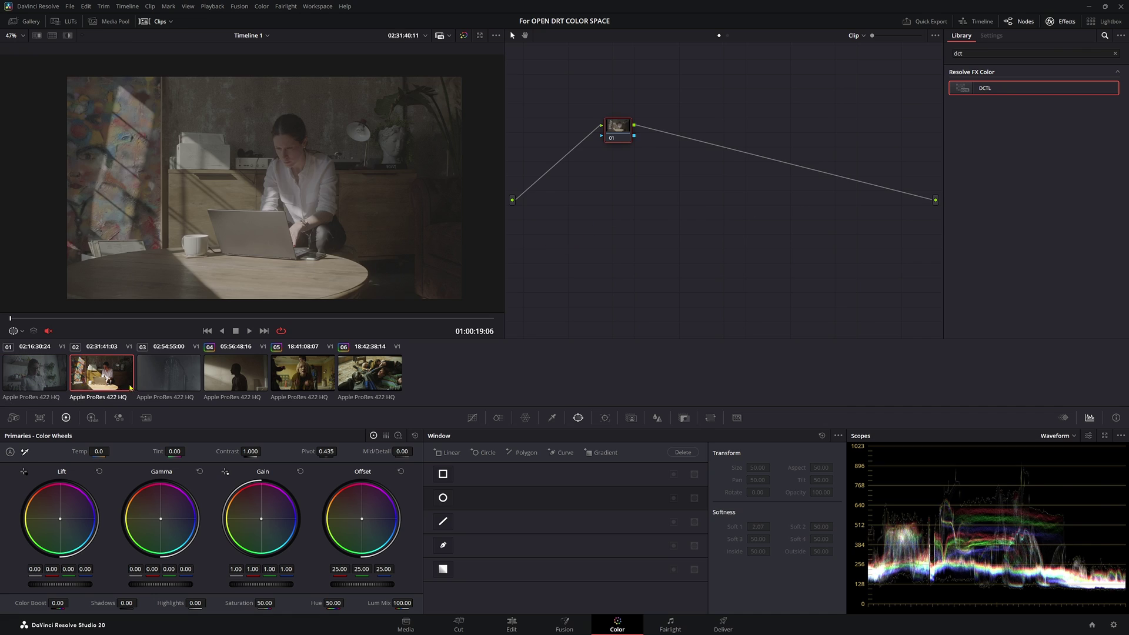
click(181, 388)
click(113, 381)
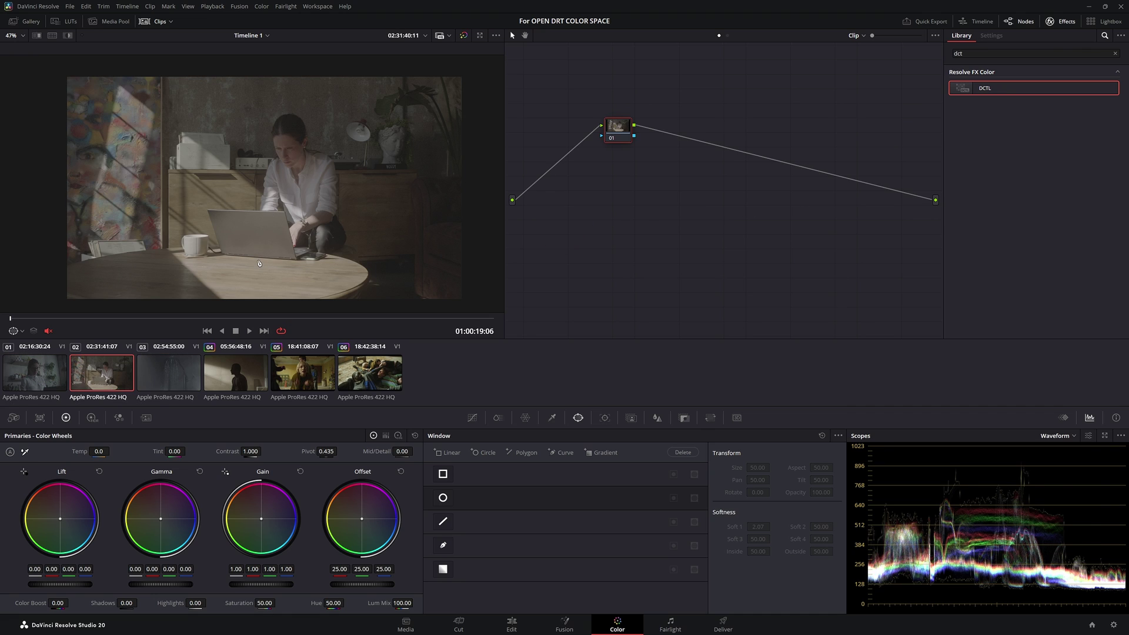
click(280, 374)
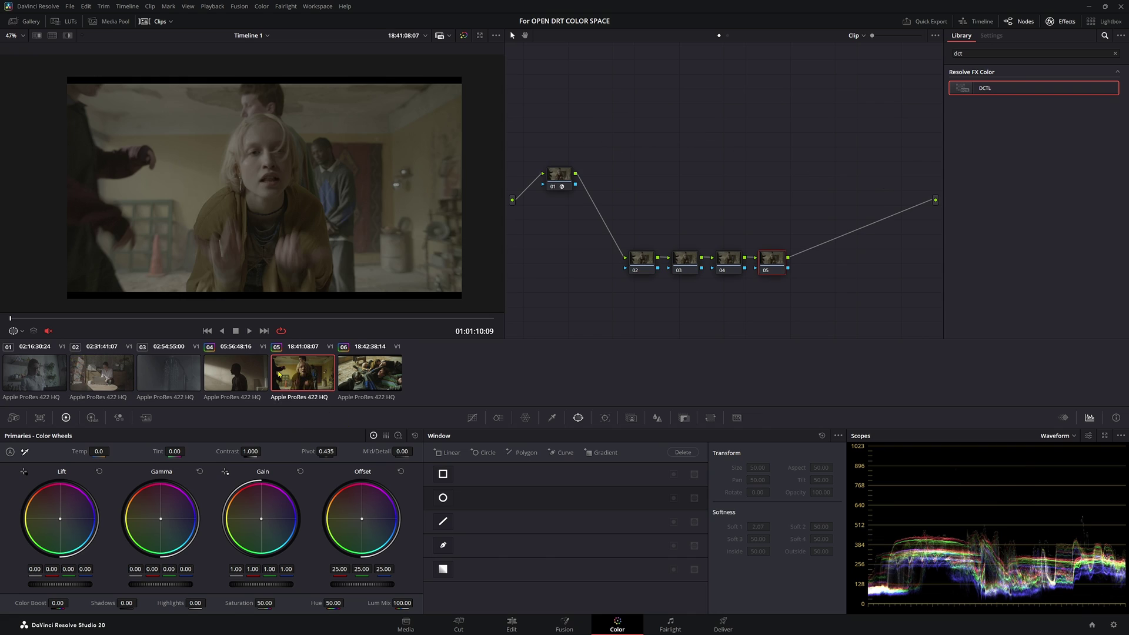
Select clips 01 through 03 and put them into a new group named ARRI.
click(51, 388)
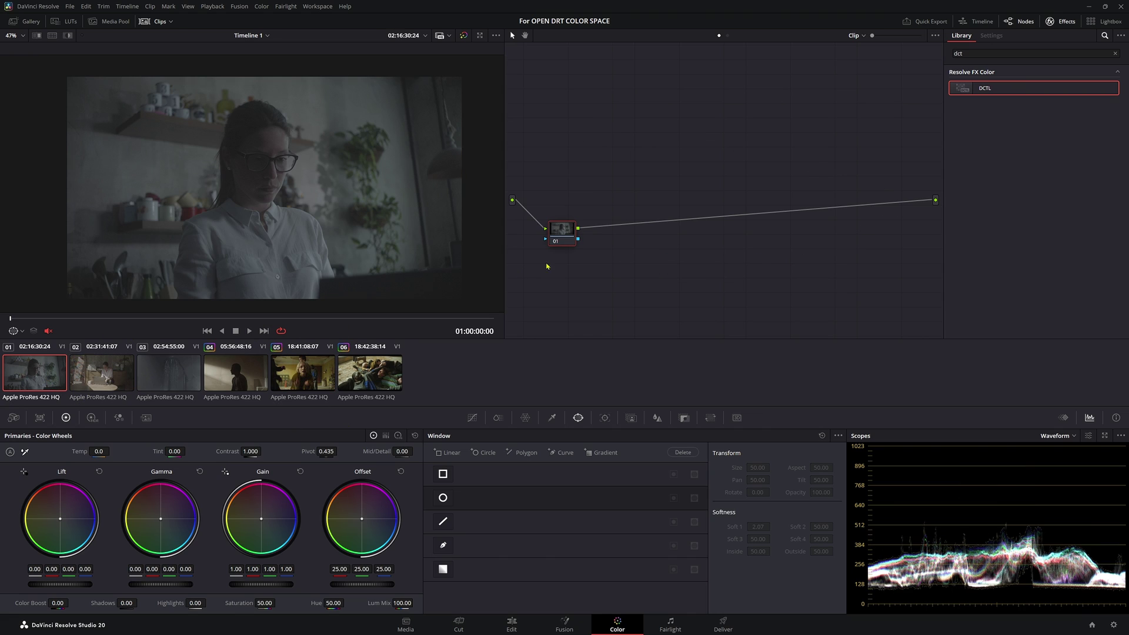
drag(565, 238, 568, 212)
shift+click(167, 381)
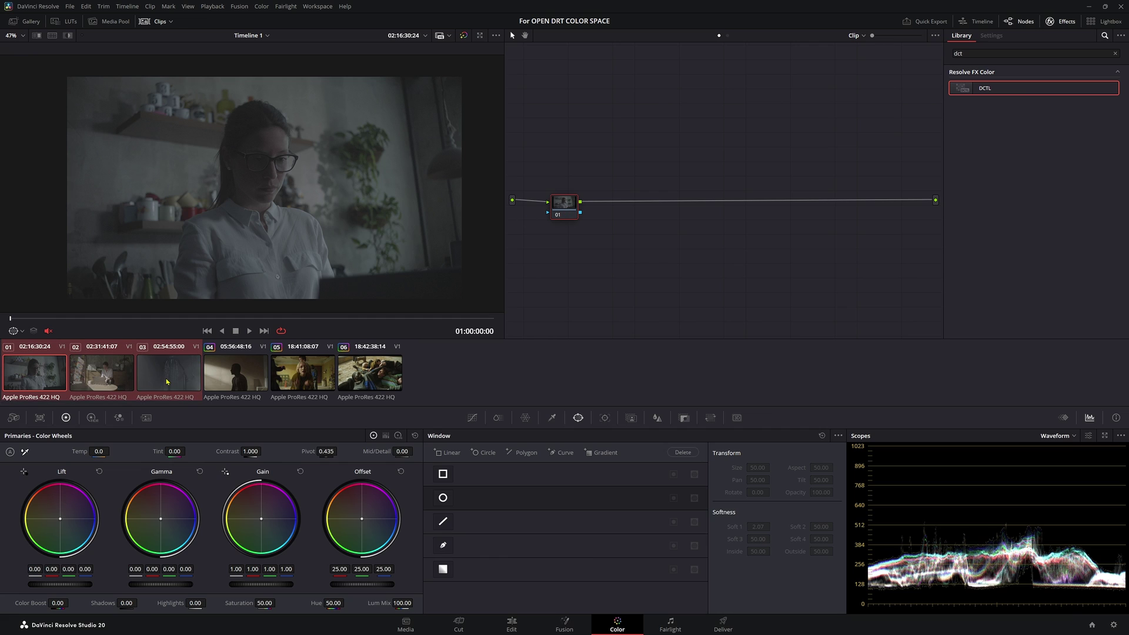
right_click(167, 382)
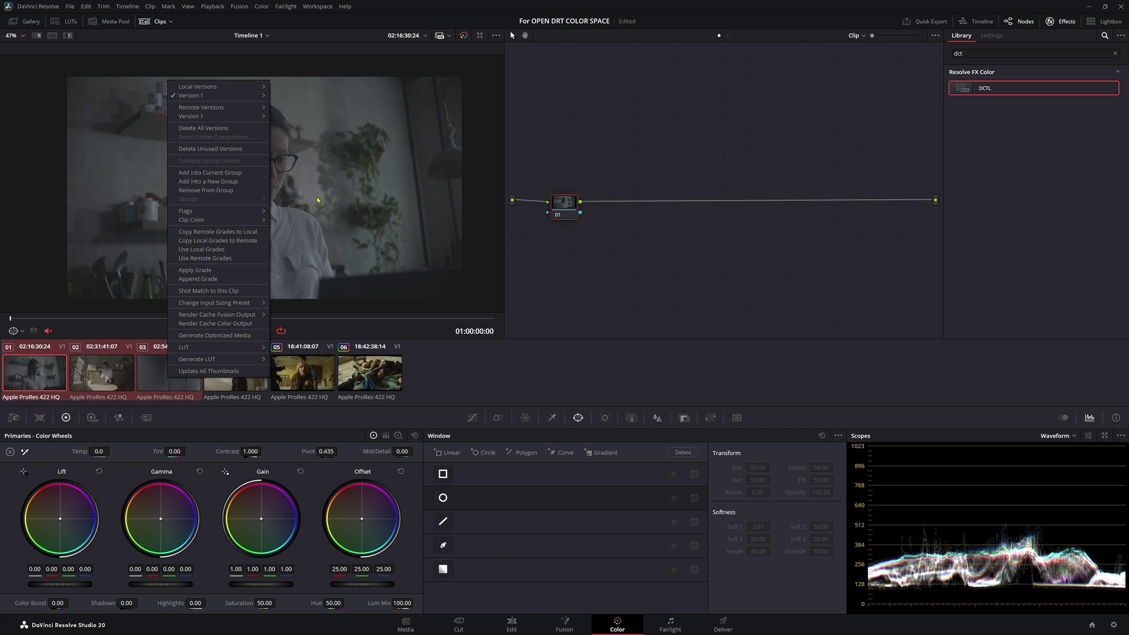
click(242, 181)
text(ARRI)
key(Return)
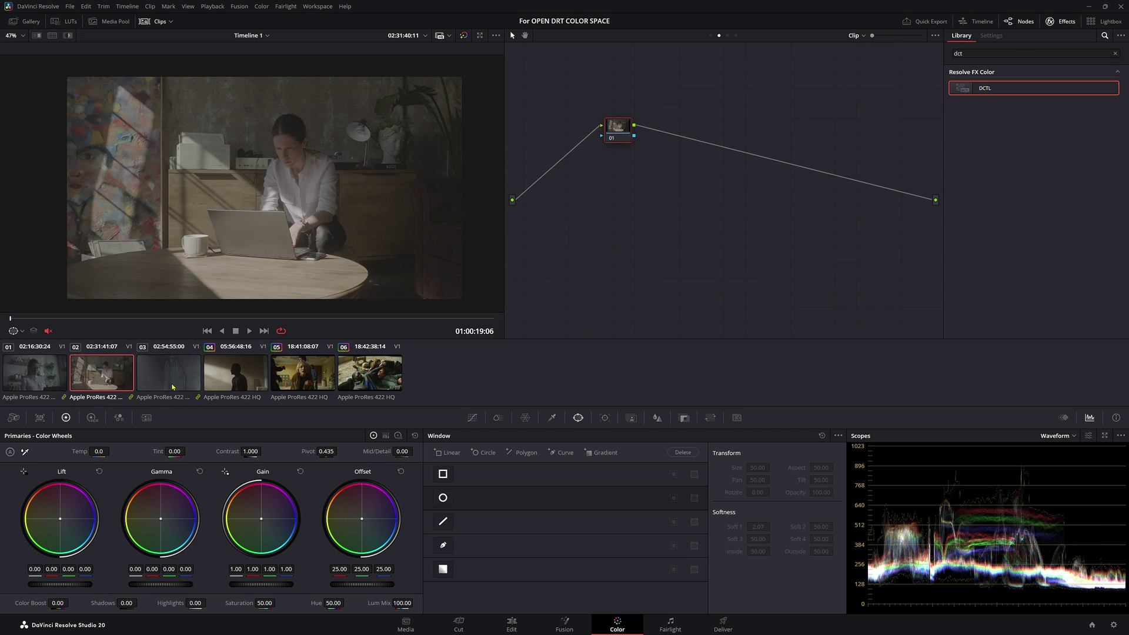
On clip 03, inspect the ARRI group's pre-clip and post-clip node graphs, tidying each node.
click(172, 385)
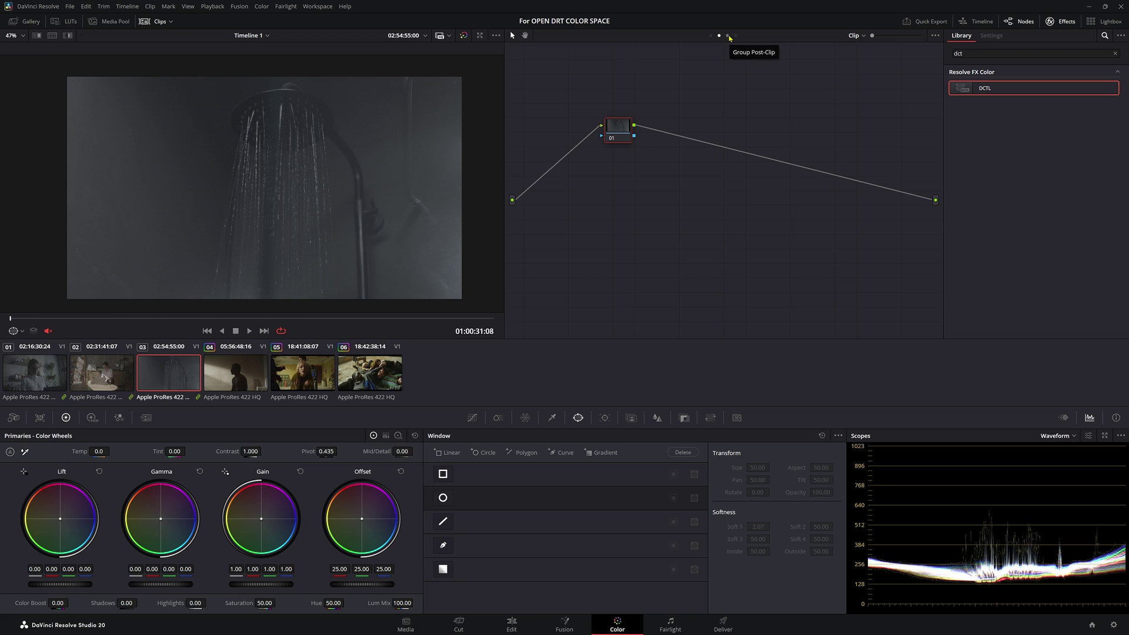
click(710, 36)
drag(622, 138, 605, 254)
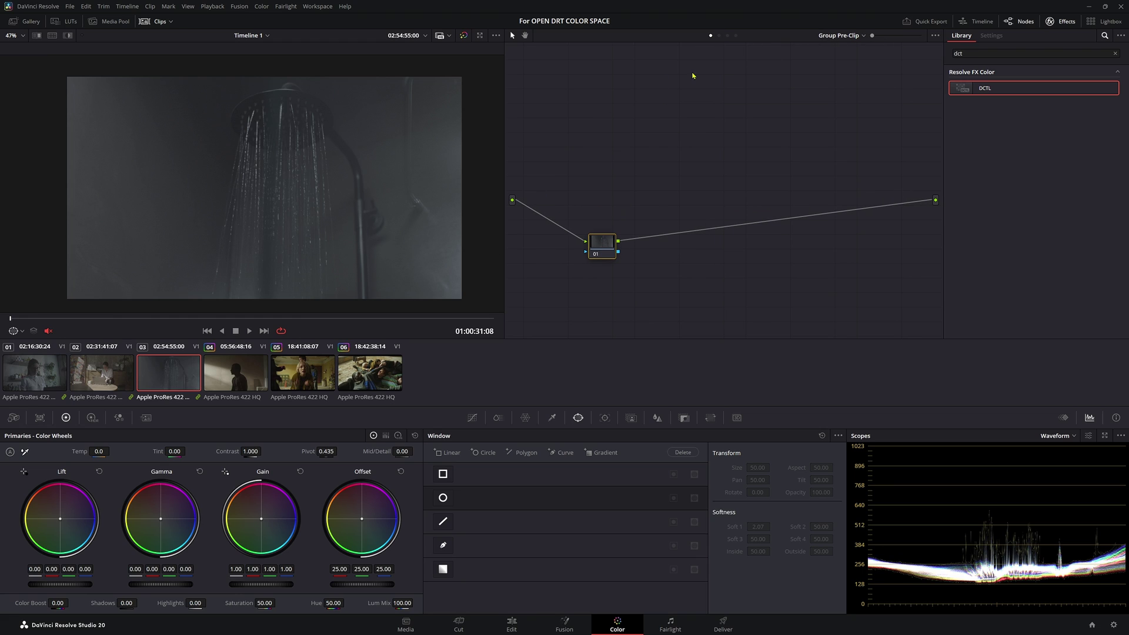
click(720, 36)
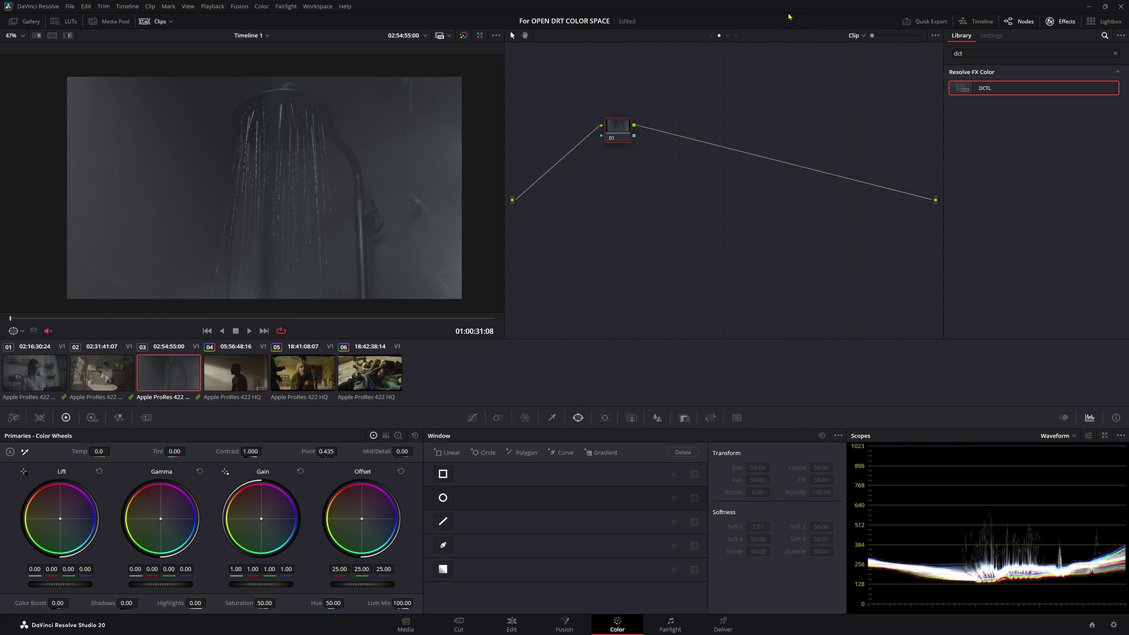
click(728, 36)
drag(624, 130, 591, 238)
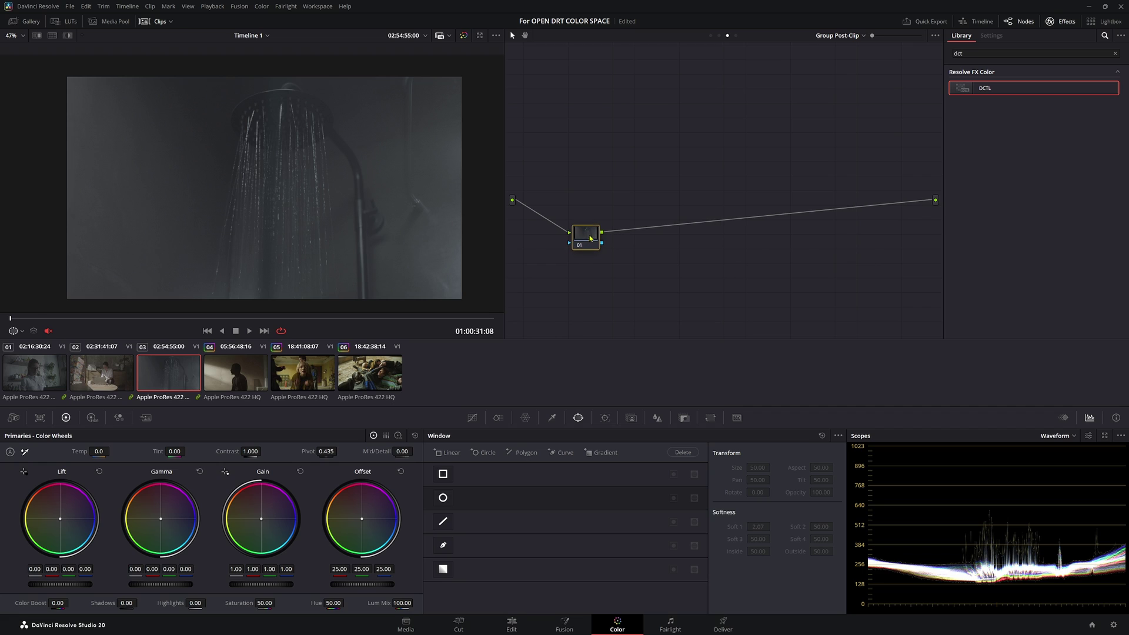
click(720, 36)
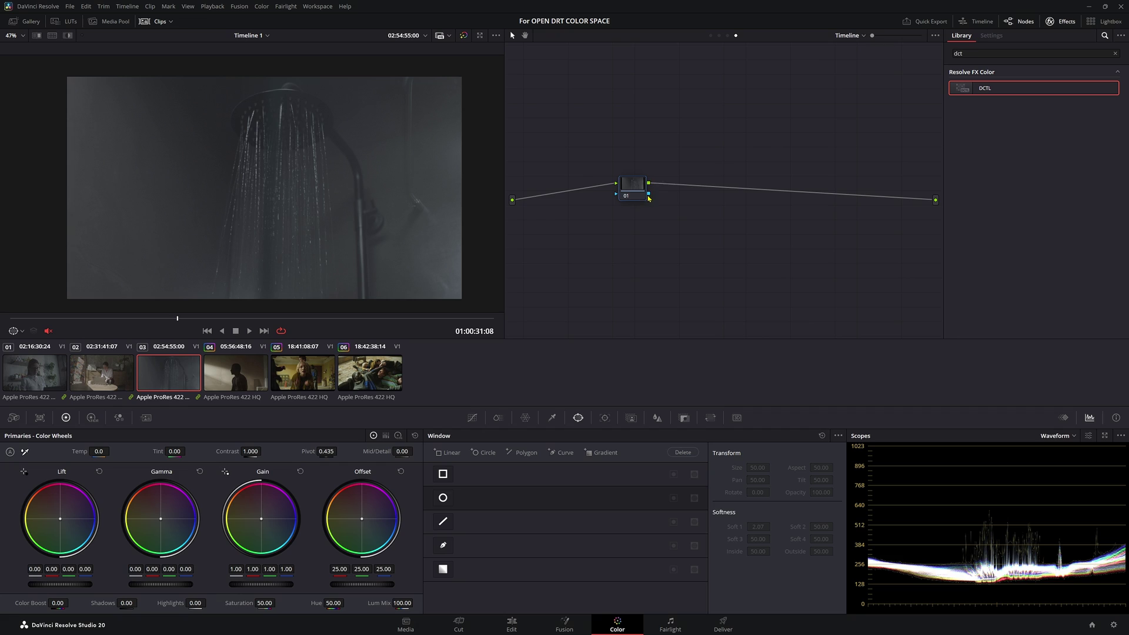
Apply the OpenDRT DCTL to timeline node 01 and check it on shower clip 03.
drag(636, 189, 635, 191)
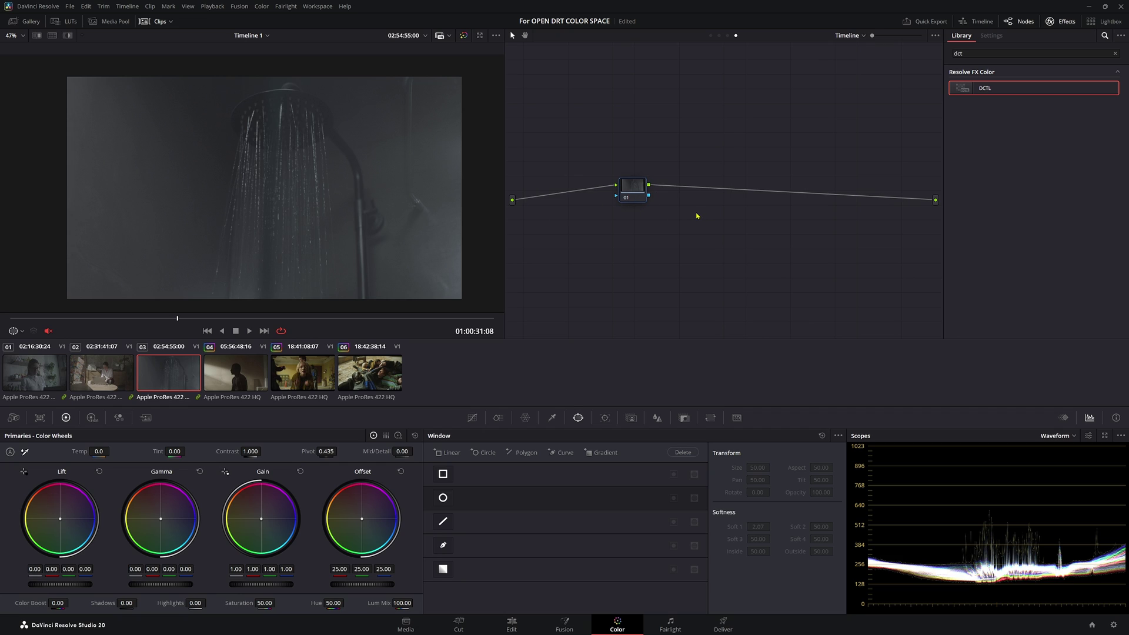
click(316, 370)
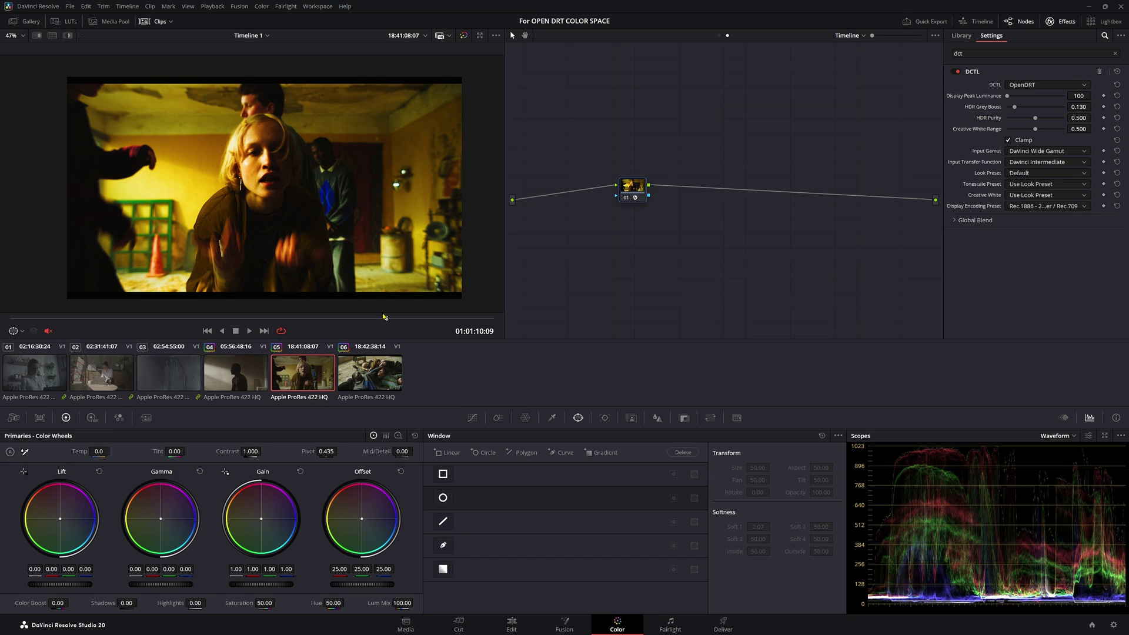
click(174, 383)
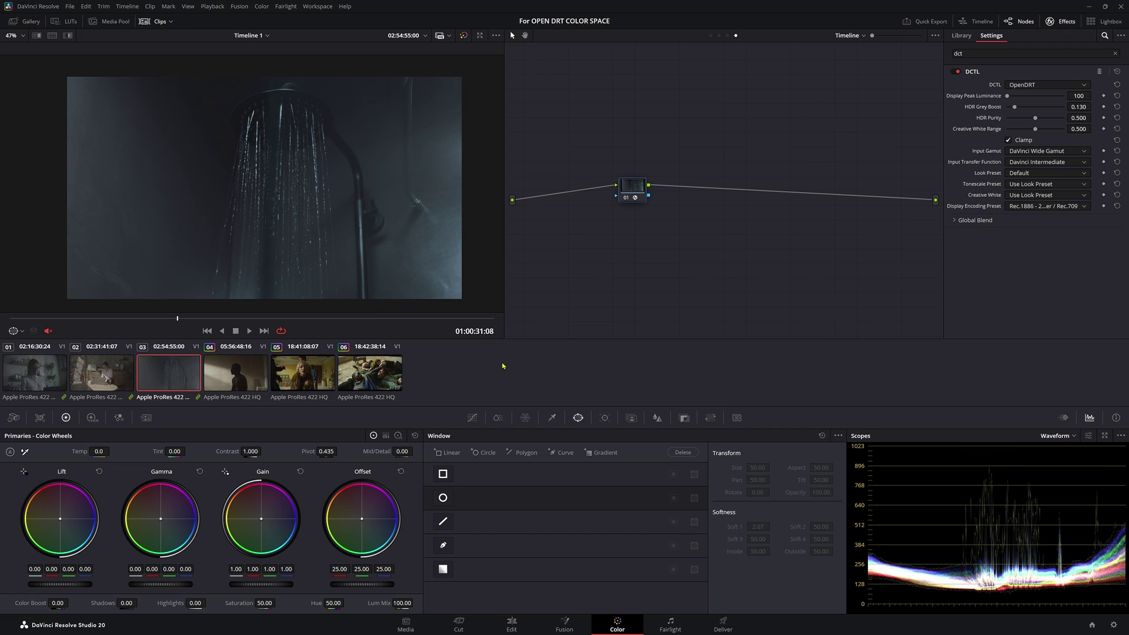
drag(627, 202, 635, 213)
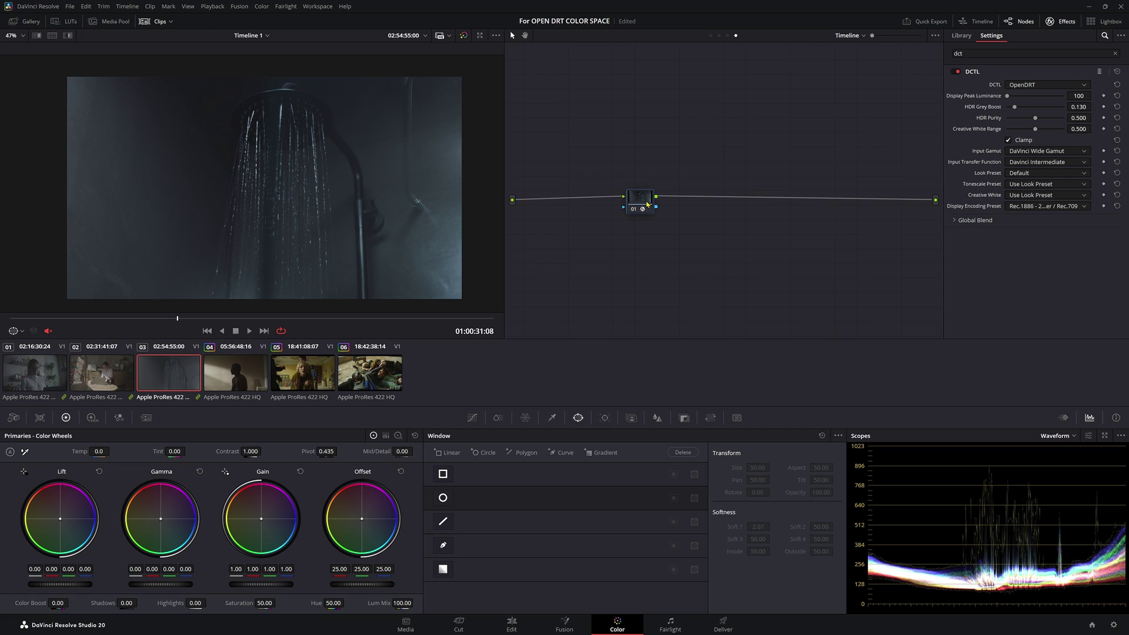
Reset the timeline node's grade and paste the OpenDRT DCTL onto the ARRI post-clip node.
right_click(648, 204)
click(660, 206)
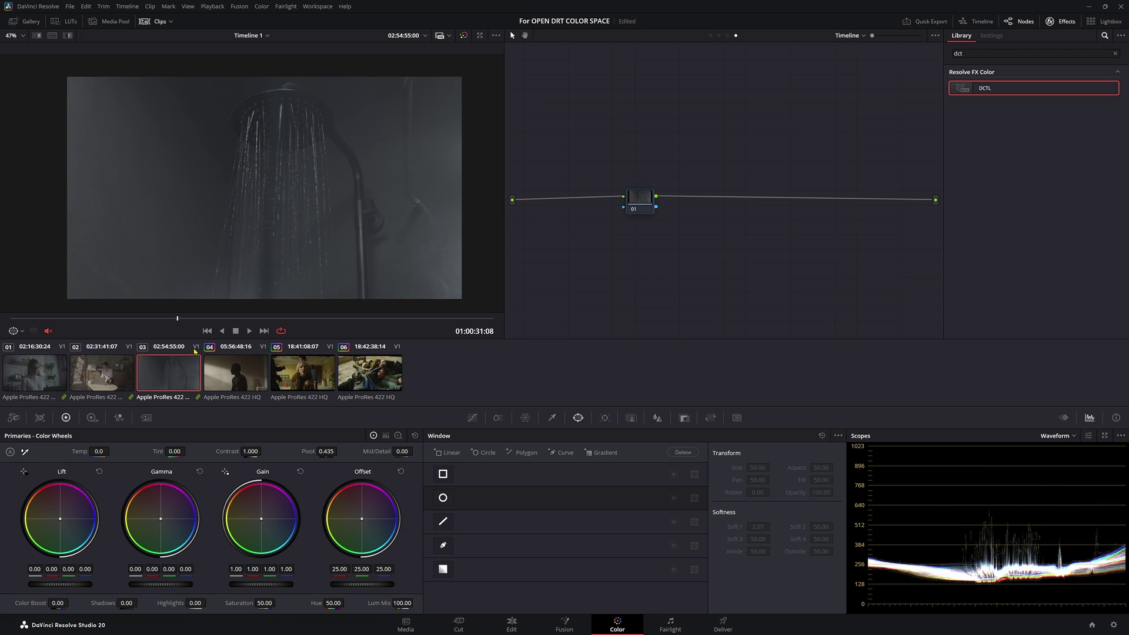
key(Up)
click(728, 36)
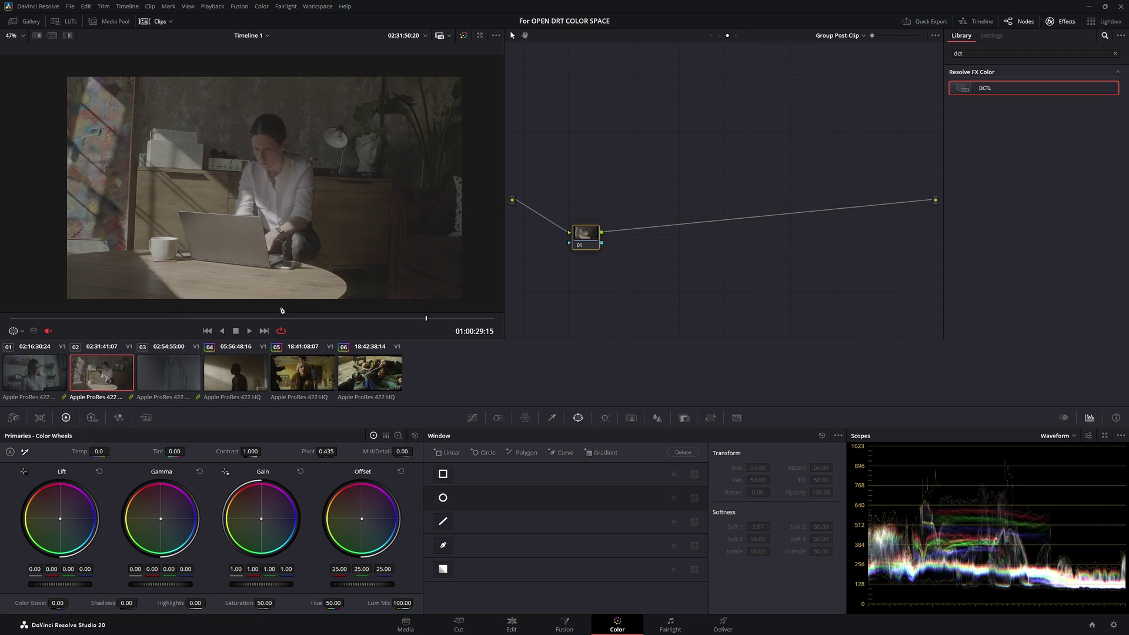
drag(212, 318, 270, 317)
drag(598, 238, 812, 195)
key(ctrl+v)
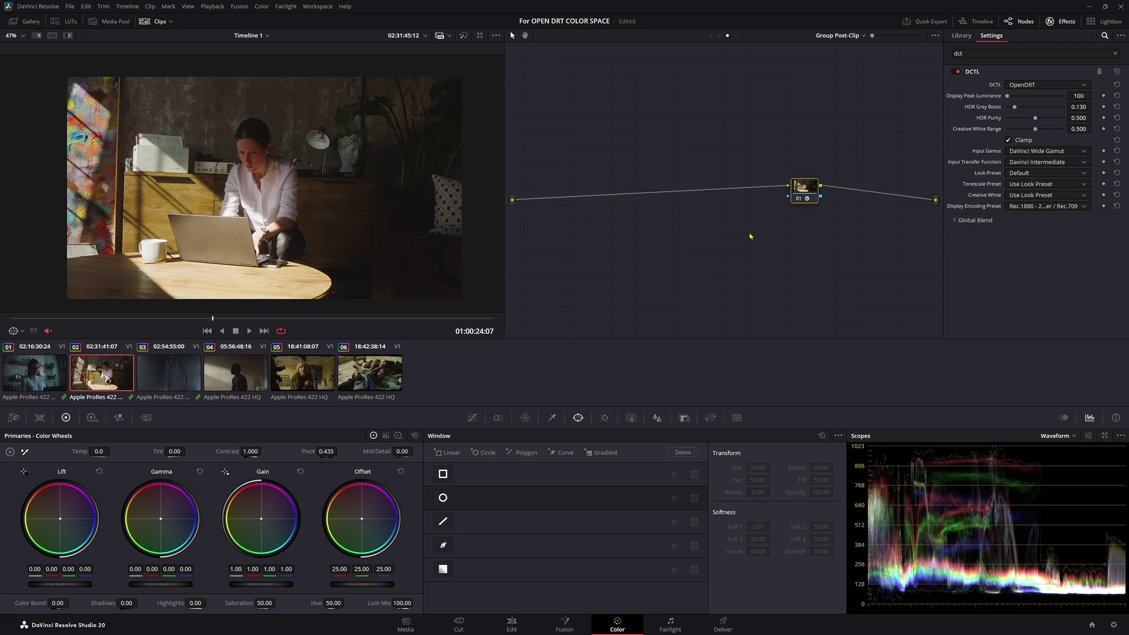
Check the OpenDRT look across grouped clips 03, 02 and 01.
click(180, 370)
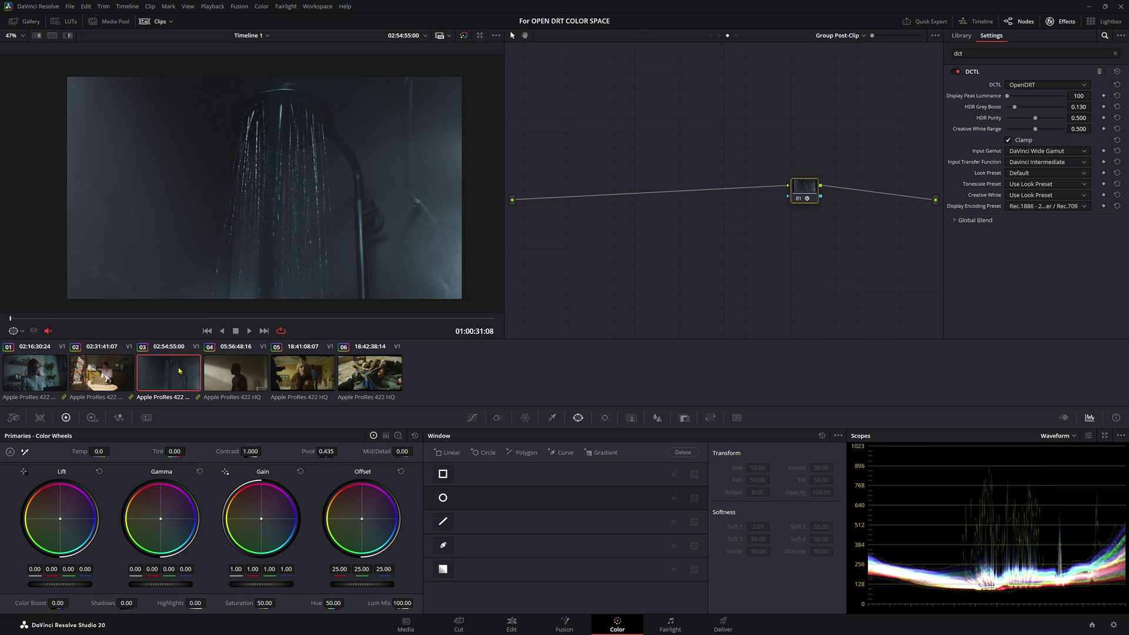
click(108, 379)
click(46, 382)
click(97, 384)
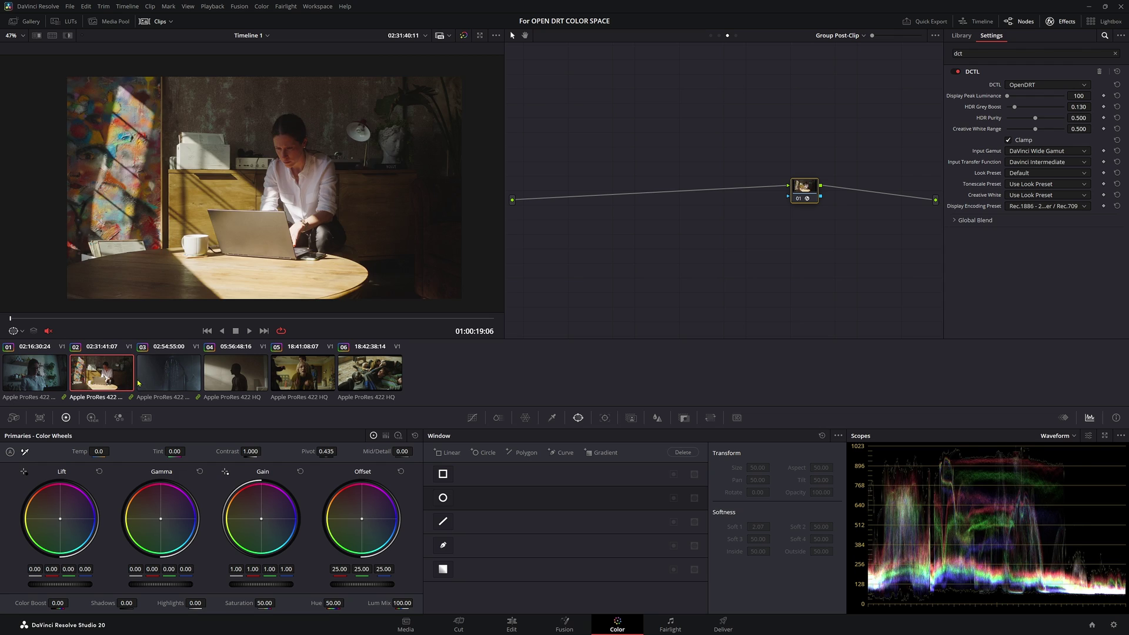
click(49, 386)
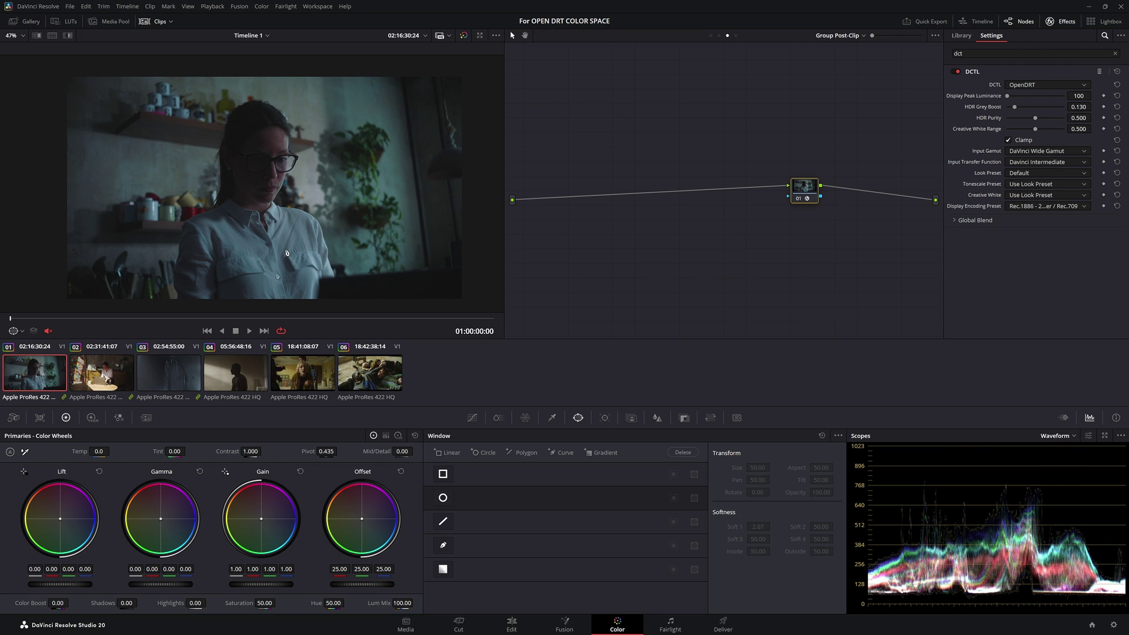
Compare ungrouped clip 04's node tree, then return to clip 03's post-clip graph.
click(257, 355)
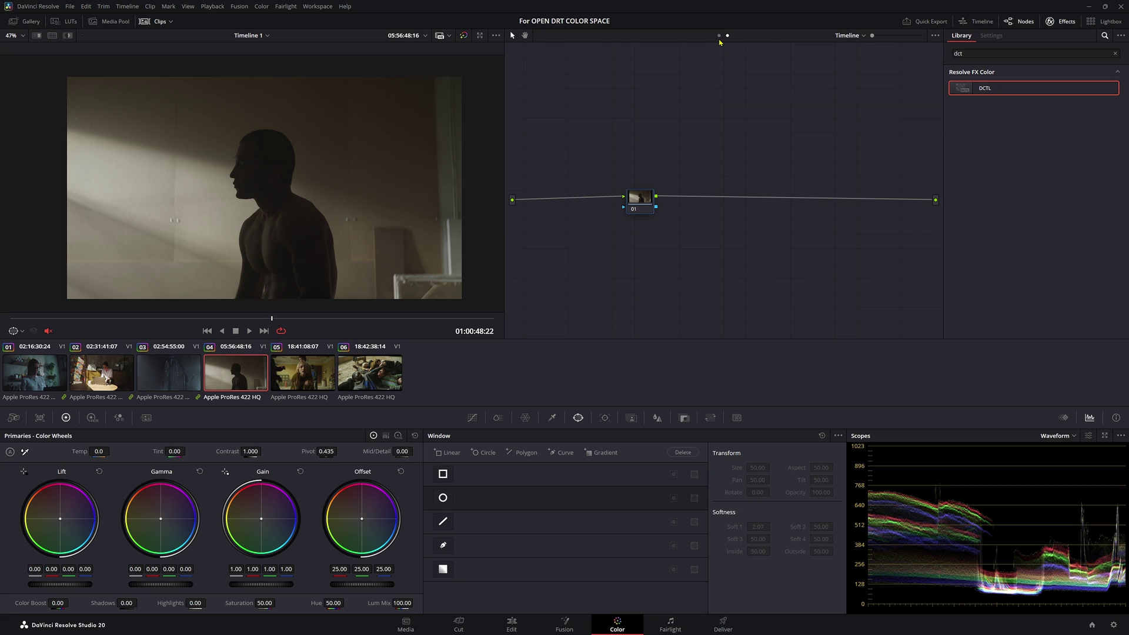
click(718, 36)
click(337, 315)
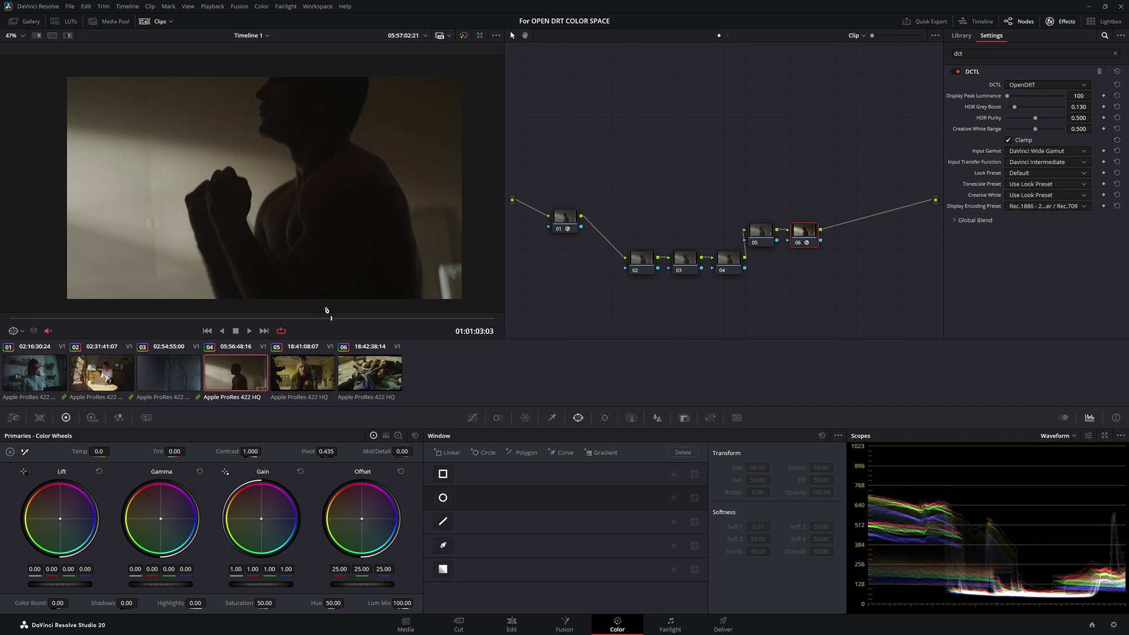
click(180, 379)
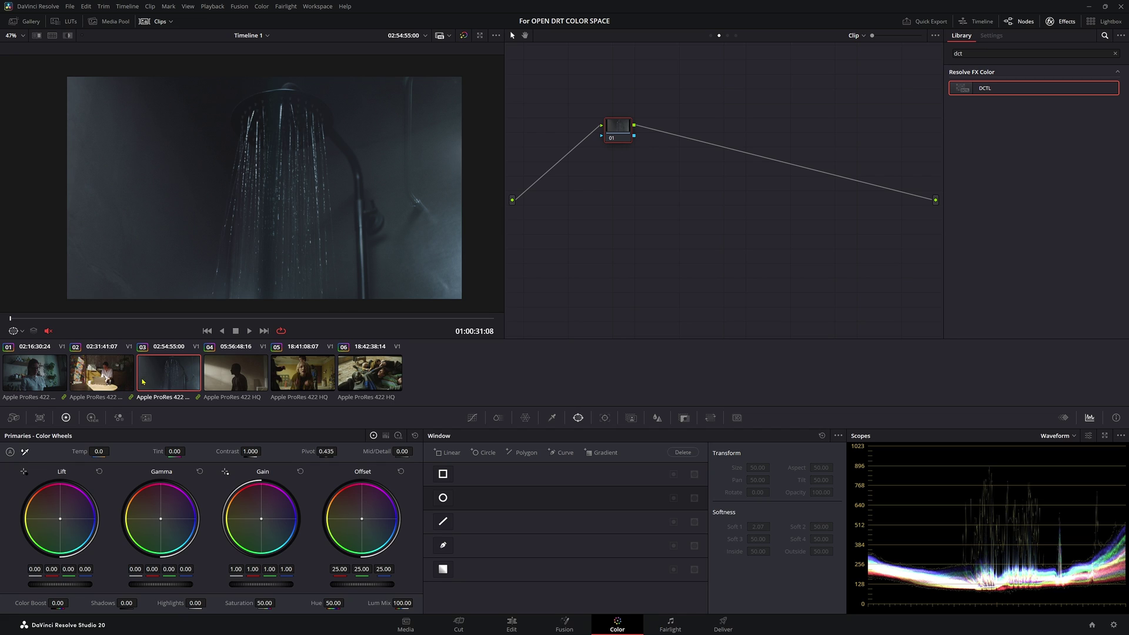
click(727, 36)
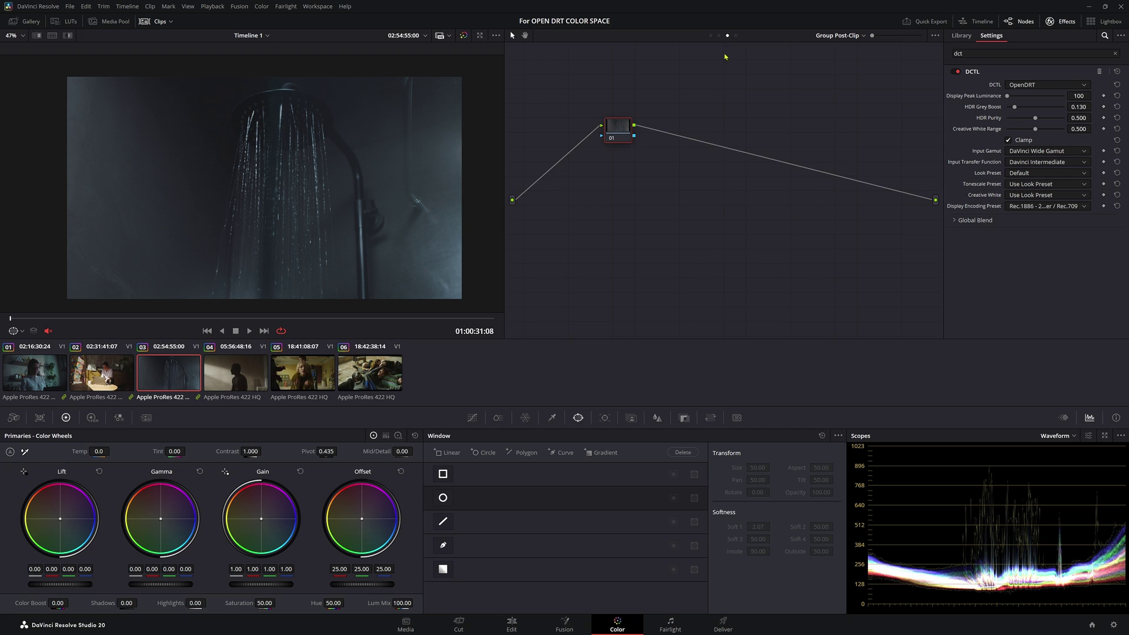
drag(625, 130, 792, 171)
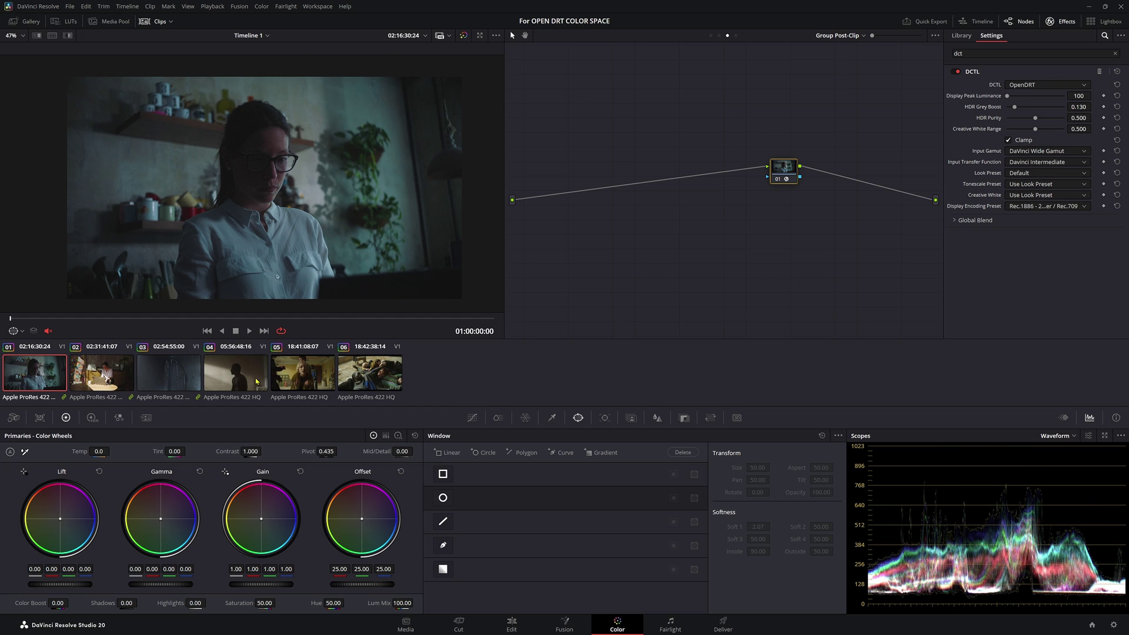
Show clip 04's own node tree, nodes 01–06 ending in the OpenDRT DCTL.
click(235, 373)
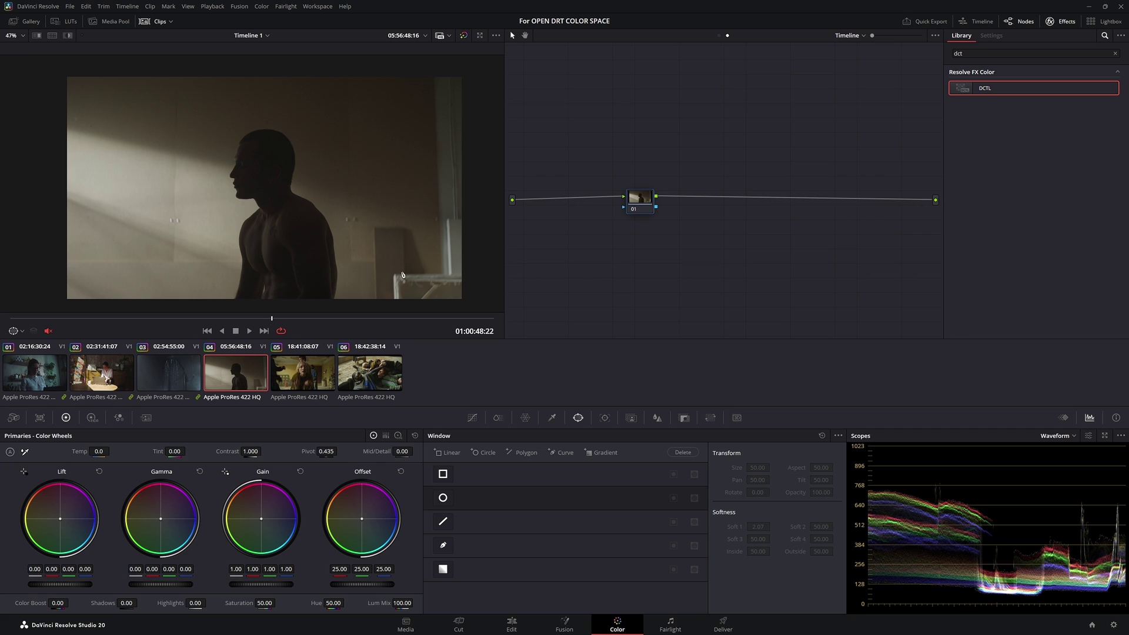
click(718, 35)
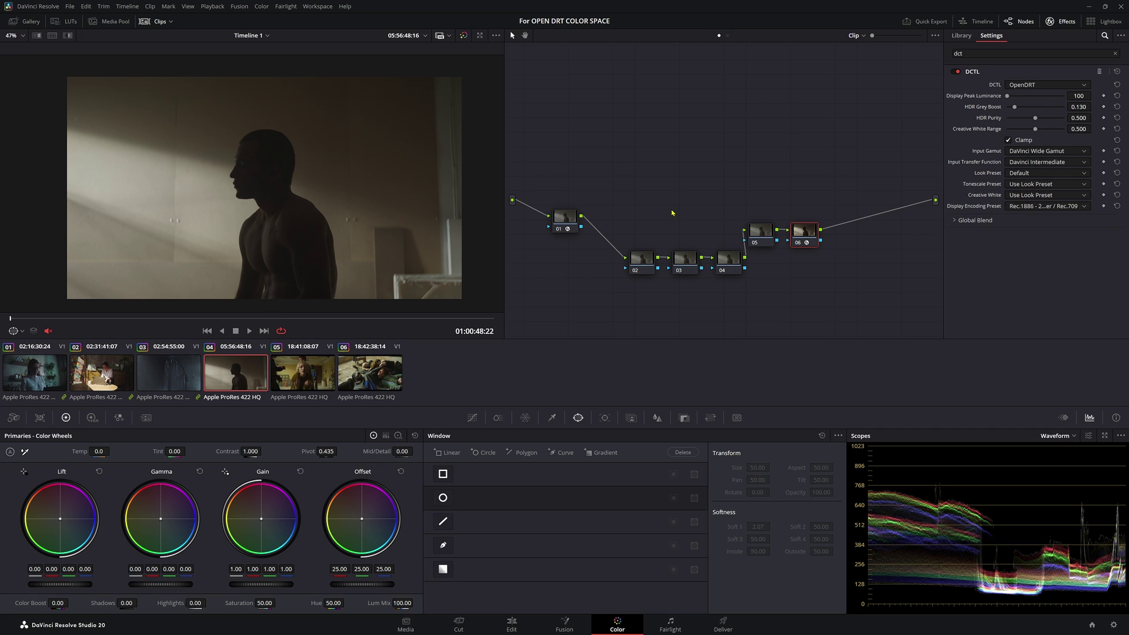